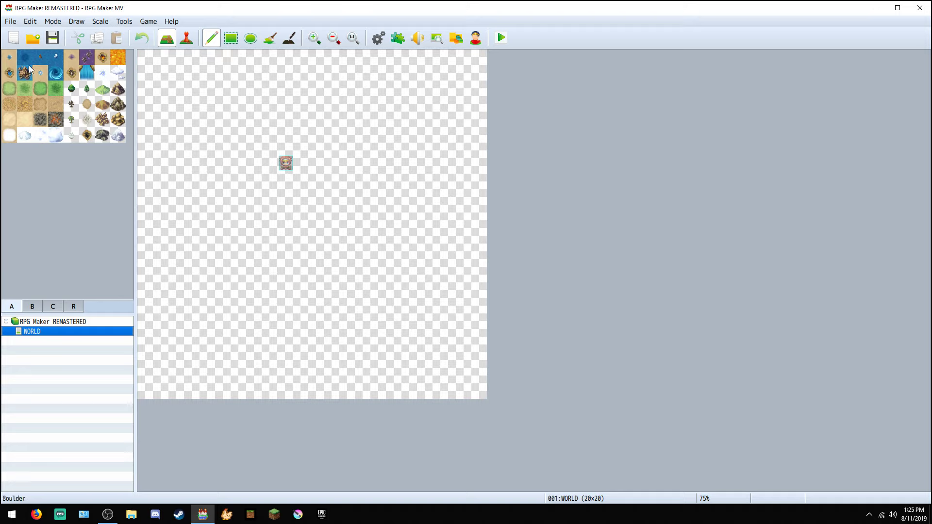
Paint a rough freehand ring of light grass tiles around the map's upper middle and thicken its inner edge.
{"action": "left_click", "coordinate": [10, 90]}
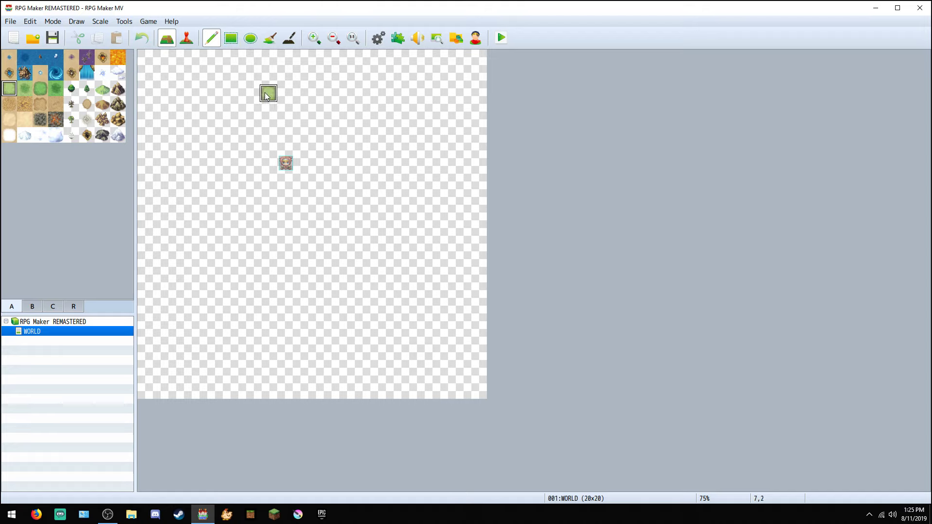
{"action": "mouse_move", "coordinate": [266, 95]}
{"action": "left_mouse_down"}
{"action": "mouse_move", "coordinate": [248, 111]}
{"action": "mouse_move", "coordinate": [237, 162]}
{"action": "mouse_move", "coordinate": [242, 220]}
{"action": "mouse_move", "coordinate": [332, 264]}
{"action": "mouse_move", "coordinate": [402, 222]}
{"action": "mouse_move", "coordinate": [418, 144]}
{"action": "mouse_move", "coordinate": [386, 99]}
{"action": "mouse_move", "coordinate": [311, 82]}
{"action": "mouse_move", "coordinate": [269, 91]}
{"action": "mouse_move", "coordinate": [258, 208]}
{"action": "mouse_move", "coordinate": [256, 149]}
{"action": "mouse_move", "coordinate": [249, 191]}
{"action": "mouse_move", "coordinate": [268, 212]}
{"action": "mouse_move", "coordinate": [268, 233]}
{"action": "mouse_move", "coordinate": [289, 235]}
{"action": "mouse_move", "coordinate": [272, 170]}
{"action": "mouse_move", "coordinate": [279, 114]}
{"action": "mouse_move", "coordinate": [319, 93]}
{"action": "mouse_move", "coordinate": [347, 93]}
{"action": "mouse_move", "coordinate": [366, 106]}
{"action": "mouse_move", "coordinate": [342, 108]}
{"action": "mouse_move", "coordinate": [385, 108]}
{"action": "left_mouse_up"}
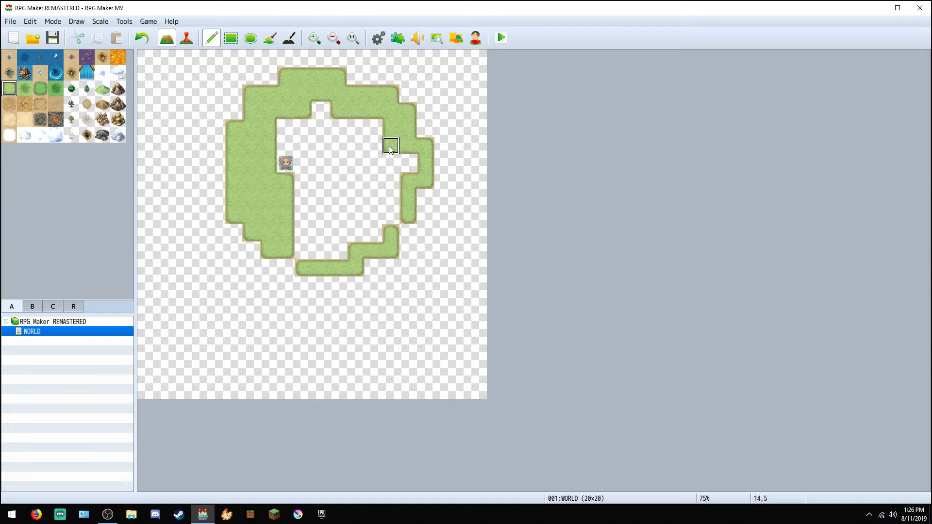
{"action": "mouse_move", "coordinate": [389, 148]}
{"action": "left_mouse_down"}
{"action": "mouse_move", "coordinate": [379, 178]}
{"action": "mouse_move", "coordinate": [391, 217]}
{"action": "mouse_move", "coordinate": [392, 200]}
{"action": "mouse_move", "coordinate": [372, 232]}
{"action": "mouse_move", "coordinate": [335, 256]}
{"action": "mouse_move", "coordinate": [307, 256]}
{"action": "mouse_move", "coordinate": [302, 183]}
{"action": "left_mouse_up"}
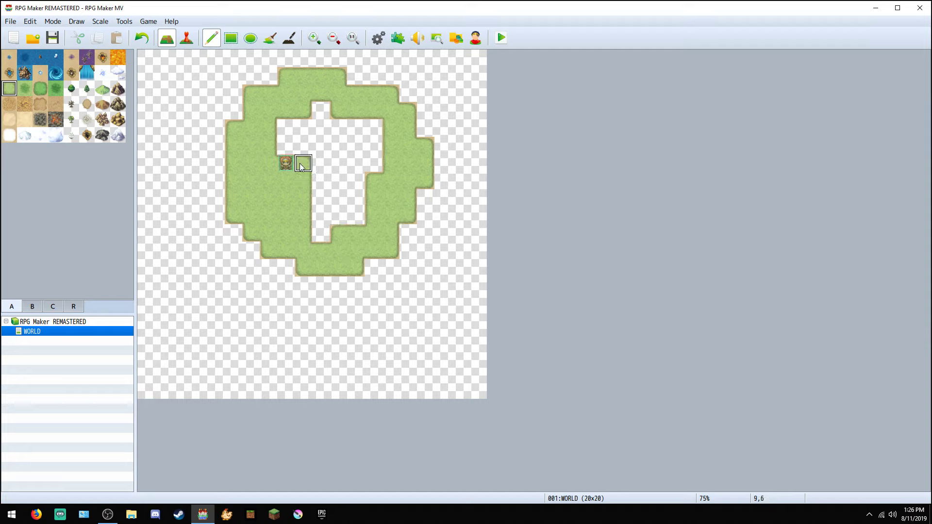
Extend the grass to the map's upper-left corner and along the ring's lower edge with filled rectangles and a freehand stroke.
{"action": "left_click", "coordinate": [232, 43]}
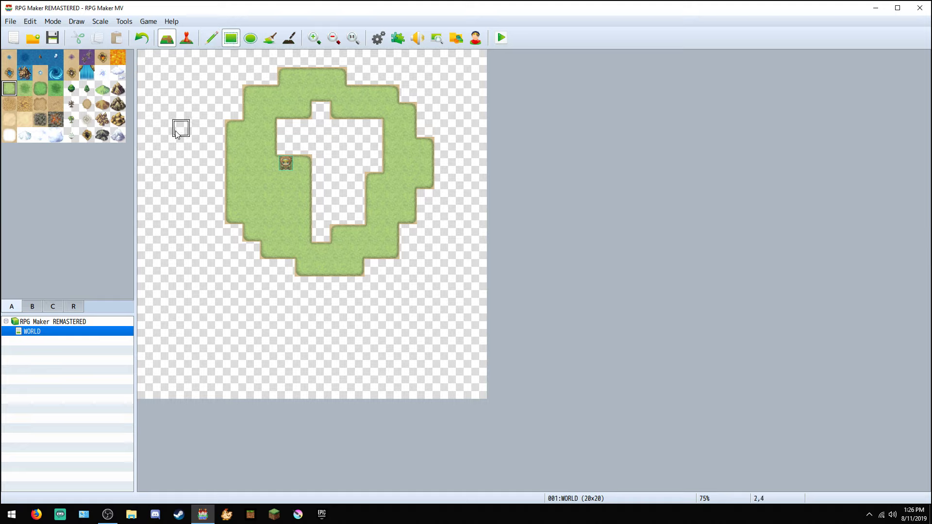
{"action": "mouse_move", "coordinate": [181, 93]}
{"action": "left_mouse_down"}
{"action": "mouse_move", "coordinate": [271, 208]}
{"action": "mouse_move", "coordinate": [329, 235]}
{"action": "mouse_move", "coordinate": [432, 256]}
{"action": "mouse_move", "coordinate": [432, 338]}
{"action": "mouse_move", "coordinate": [415, 386]}
{"action": "mouse_move", "coordinate": [244, 180]}
{"action": "mouse_move", "coordinate": [247, 110]}
{"action": "mouse_move", "coordinate": [251, 164]}
{"action": "mouse_move", "coordinate": [260, 167]}
{"action": "mouse_move", "coordinate": [214, 180]}
{"action": "mouse_move", "coordinate": [217, 200]}
{"action": "left_mouse_up"}
{"action": "left_click", "coordinate": [211, 38]}
{"action": "mouse_move", "coordinate": [233, 128]}
{"action": "left_mouse_down"}
{"action": "mouse_move", "coordinate": [228, 62]}
{"action": "mouse_move", "coordinate": [215, 87]}
{"action": "mouse_move", "coordinate": [201, 62]}
{"action": "mouse_move", "coordinate": [184, 62]}
{"action": "mouse_move", "coordinate": [182, 77]}
{"action": "mouse_move", "coordinate": [170, 62]}
{"action": "left_mouse_up"}
{"action": "left_click", "coordinate": [231, 38]}
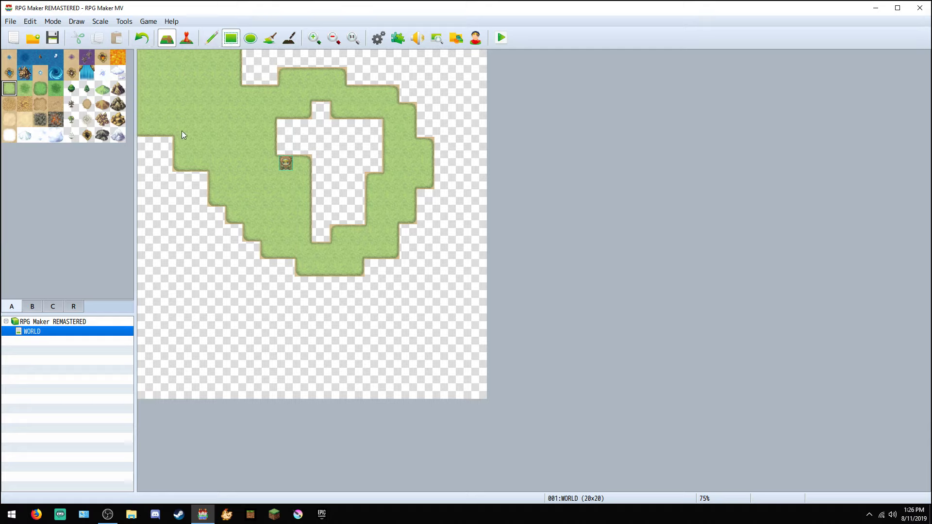
{"action": "left_click_drag", "start_coordinate": [183, 135], "coordinate": [146, 180]}
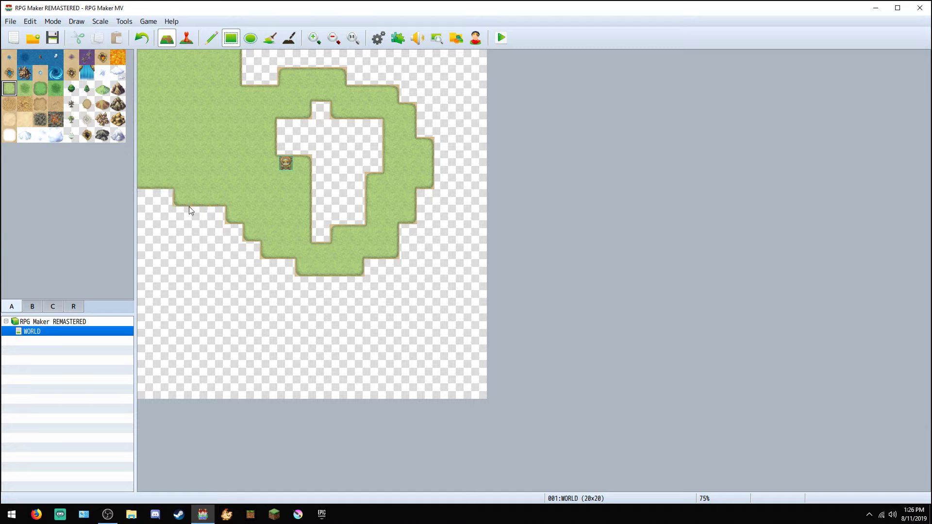
{"action": "left_click_drag", "start_coordinate": [186, 211], "coordinate": [380, 263]}
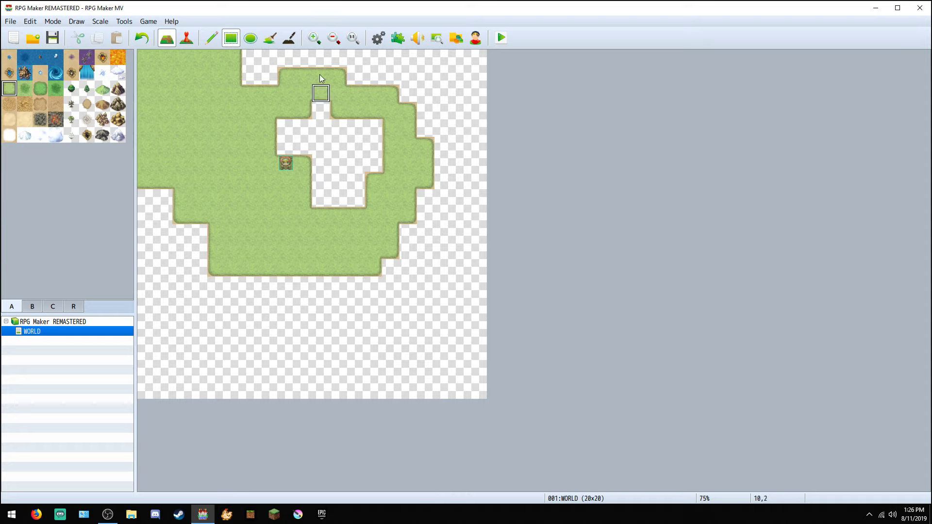
Try the ellipse tool with grass patches below the landmass and undo them.
{"action": "left_click", "coordinate": [251, 39]}
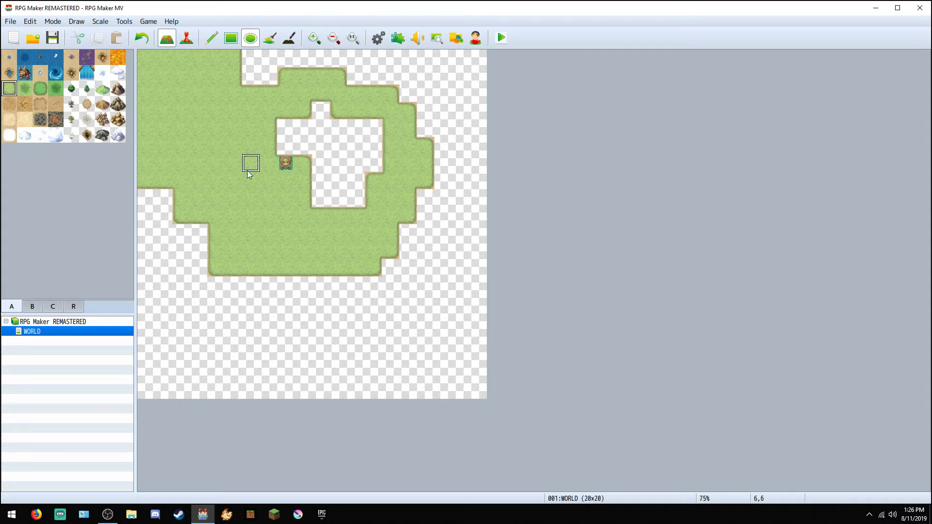
{"action": "left_click", "coordinate": [356, 321]}
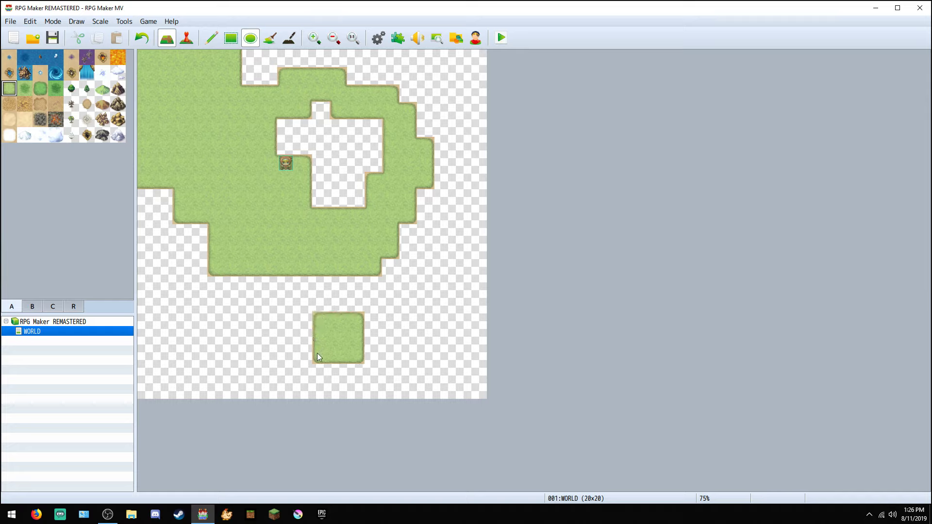
{"action": "left_click_drag", "start_coordinate": [318, 356], "coordinate": [239, 391]}
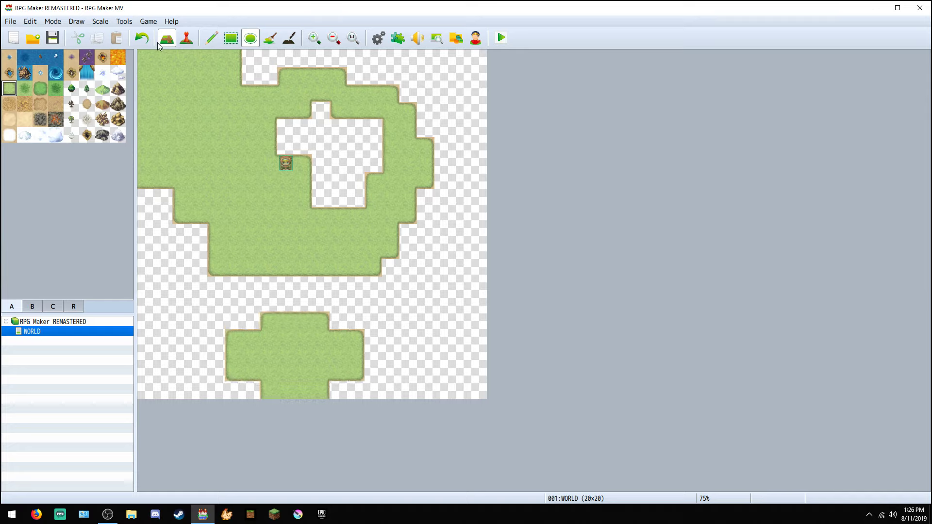
{"action": "left_click", "coordinate": [137, 39]}
Cover the left part of the inner gap with grass ellipses and flood-fill the empty area surrounding the landmass with grass.
{"action": "left_click_drag", "start_coordinate": [321, 126], "coordinate": [283, 148]}
{"action": "left_click_drag", "start_coordinate": [329, 171], "coordinate": [331, 178]}
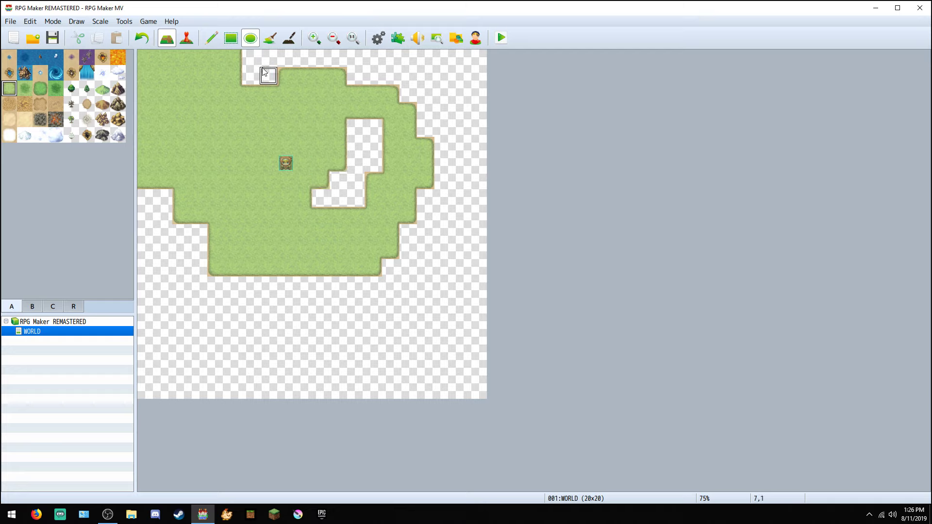
{"action": "left_click", "coordinate": [272, 36]}
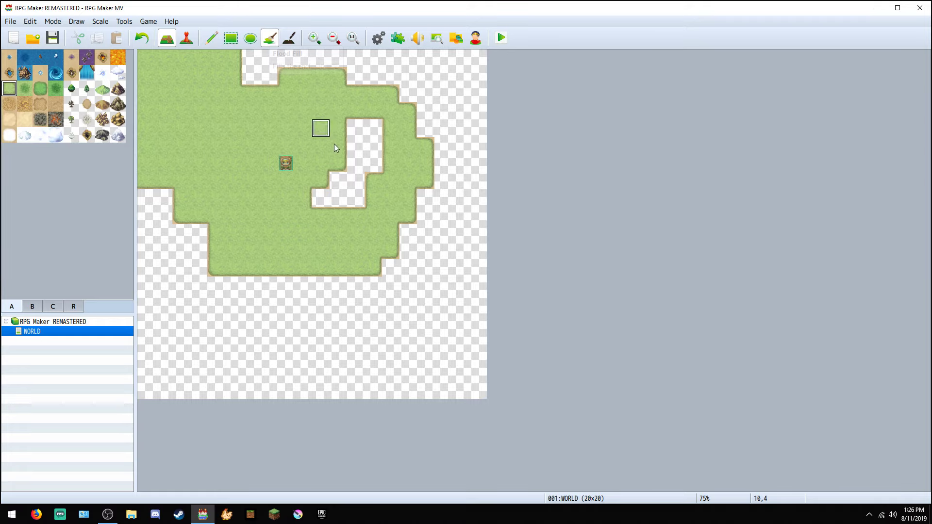
{"action": "left_click", "coordinate": [257, 66]}
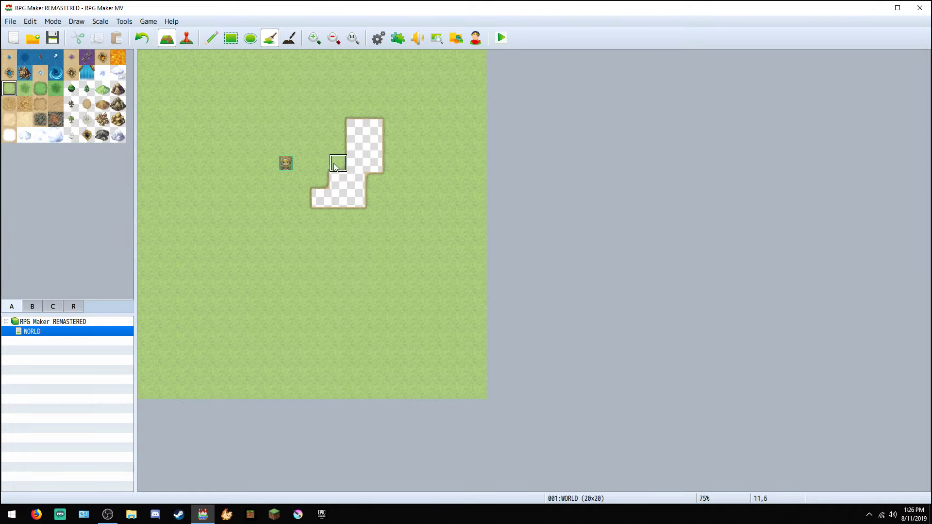
Try the shadow pen by tracing a loop around the player start, undo it, and shade the map's upper-left corner.
{"action": "left_click", "coordinate": [290, 40]}
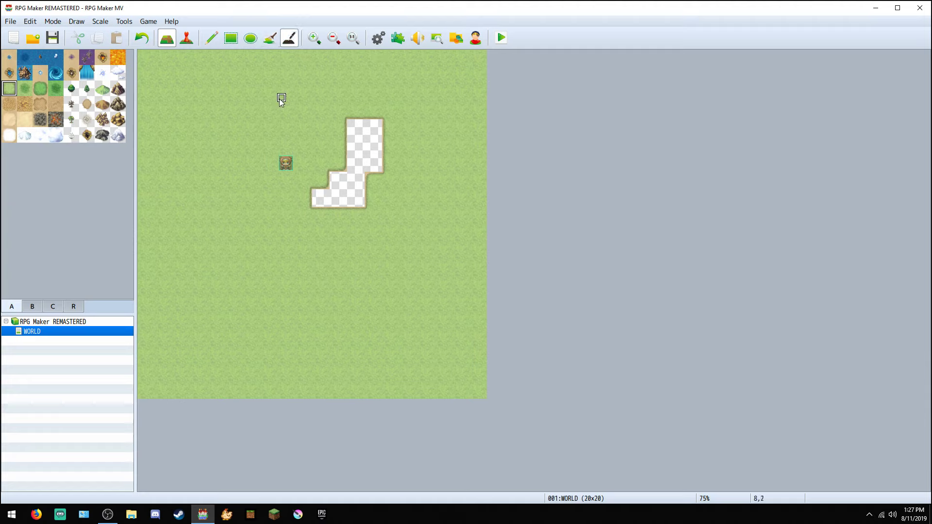
{"action": "mouse_move", "coordinate": [284, 208]}
{"action": "left_mouse_down"}
{"action": "mouse_move", "coordinate": [304, 108]}
{"action": "mouse_move", "coordinate": [275, 107]}
{"action": "left_mouse_up"}
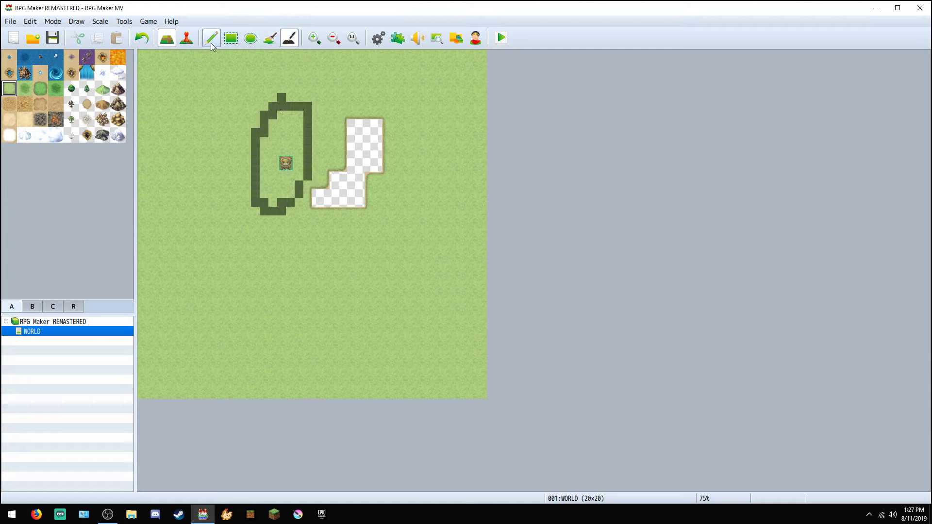
{"action": "left_click", "coordinate": [141, 38]}
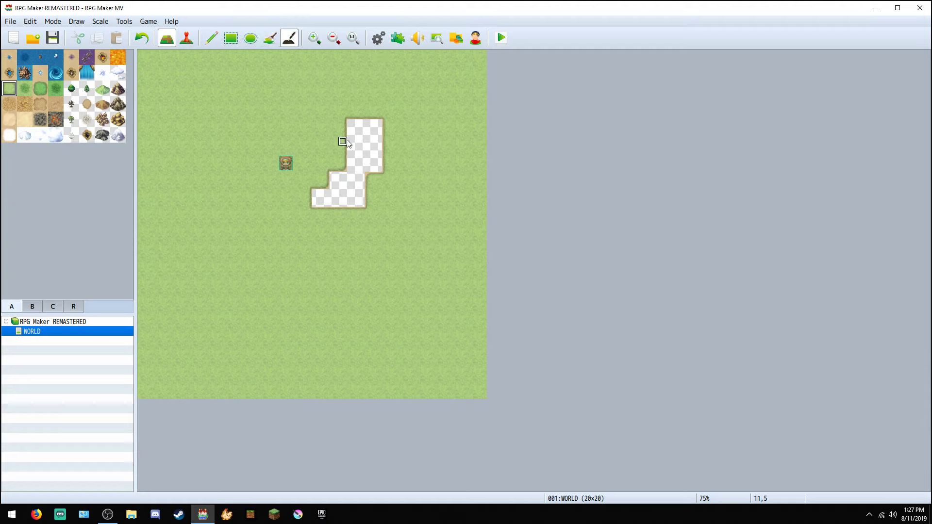
{"action": "left_click_drag", "start_coordinate": [141, 56], "coordinate": [142, 71]}
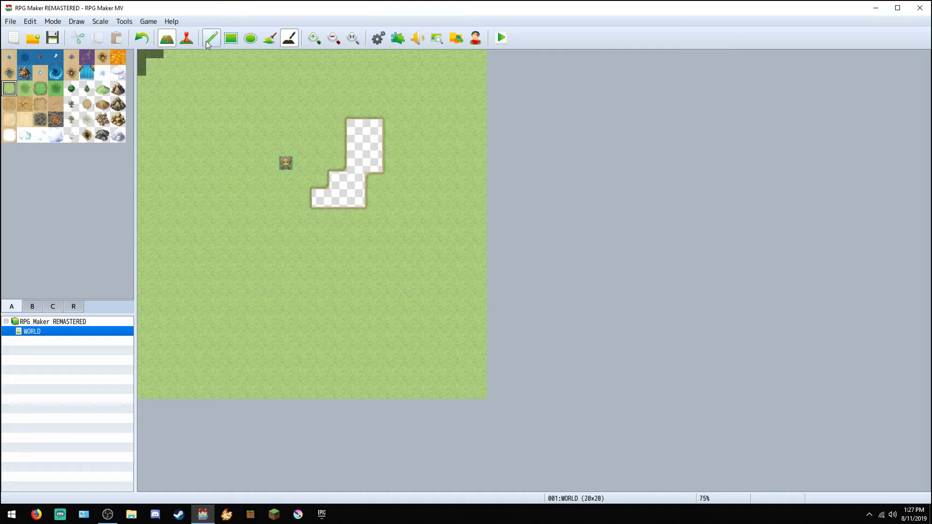
Remove the corner shadow by undoing and flood-fill the remaining inner gap with grass.
{"action": "left_click", "coordinate": [362, 146]}
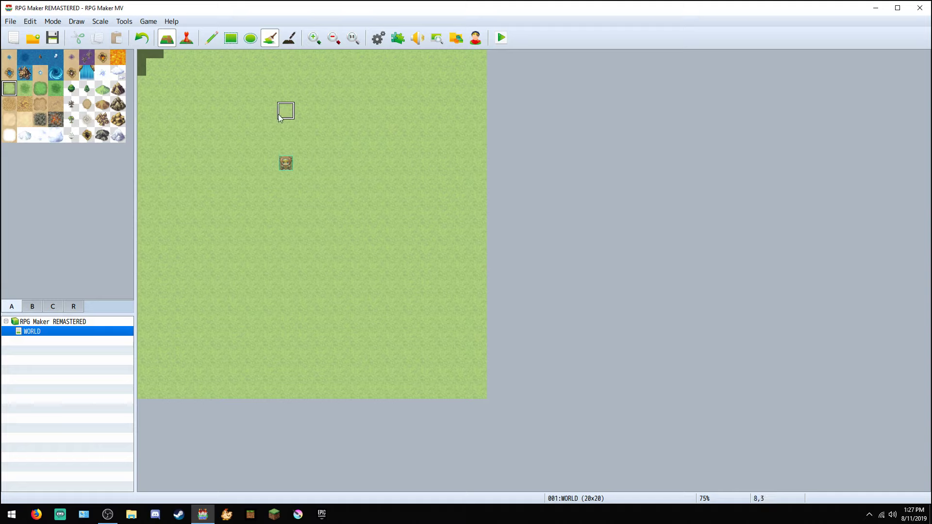
{"action": "left_click", "coordinate": [143, 38]}
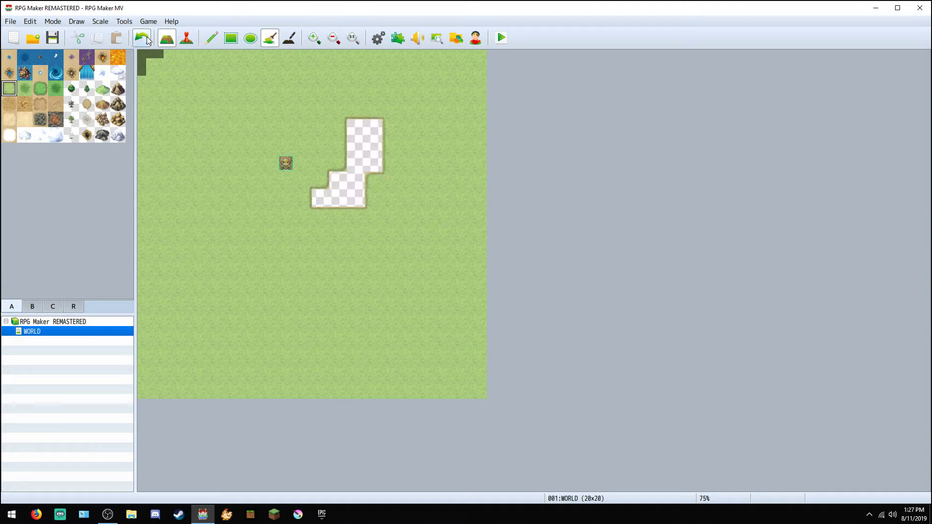
{"action": "left_click", "coordinate": [146, 39]}
{"action": "left_click", "coordinate": [148, 40]}
{"action": "left_click", "coordinate": [356, 180]}
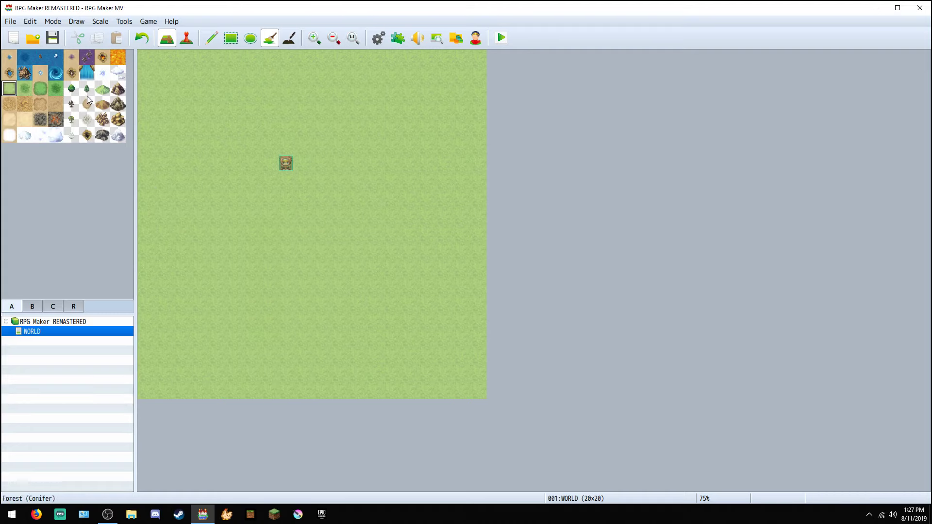
Place four separate brown mountain tiles with the pencil in the grass at the map's upper left.
{"action": "left_click", "coordinate": [218, 41]}
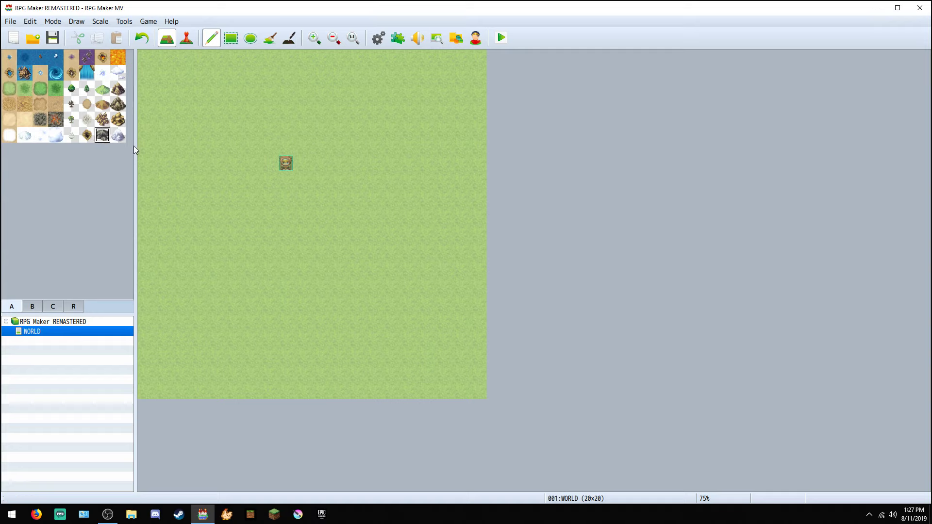
{"action": "left_click", "coordinate": [118, 104]}
{"action": "left_click", "coordinate": [118, 88]}
{"action": "left_click", "coordinate": [181, 112]}
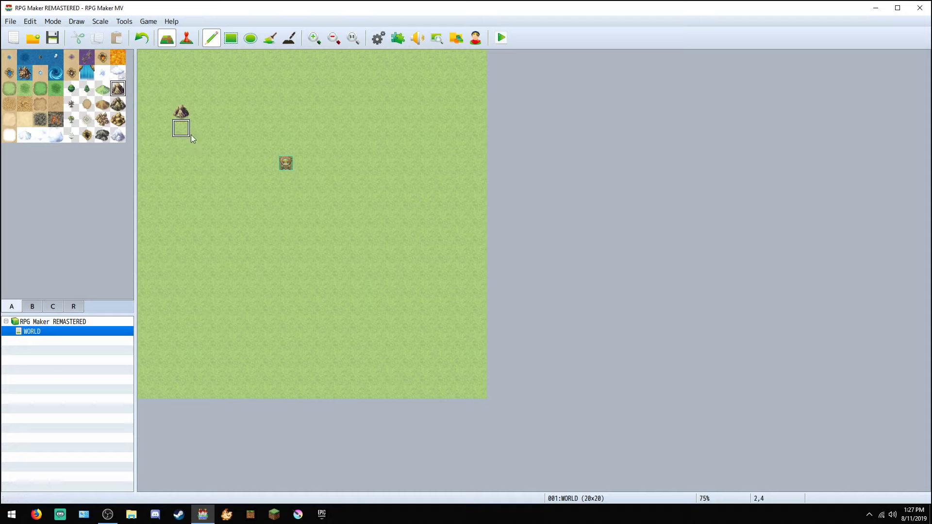
{"action": "left_click", "coordinate": [179, 170]}
{"action": "left_click", "coordinate": [216, 112]}
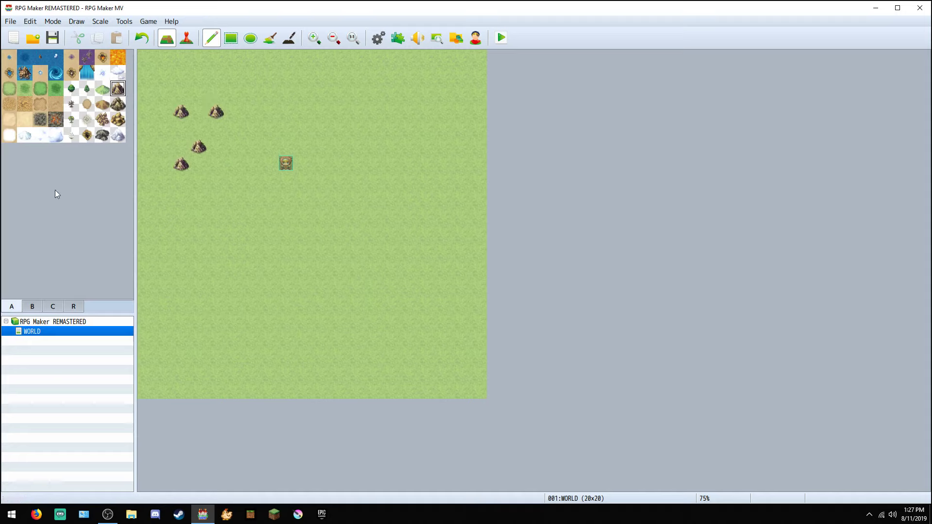
Draw an elliptical round-tree forest area running off the map's upper-right corner.
{"action": "left_click", "coordinate": [72, 88]}
{"action": "left_click", "coordinate": [250, 38]}
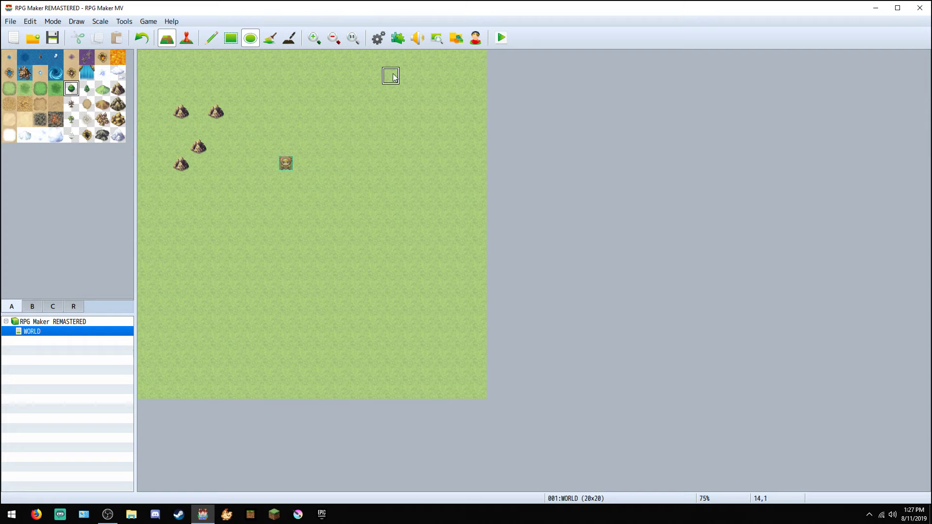
{"action": "mouse_move", "coordinate": [368, 62]}
{"action": "left_mouse_down"}
{"action": "mouse_move", "coordinate": [499, 157]}
{"action": "mouse_move", "coordinate": [510, 153]}
{"action": "left_mouse_up"}
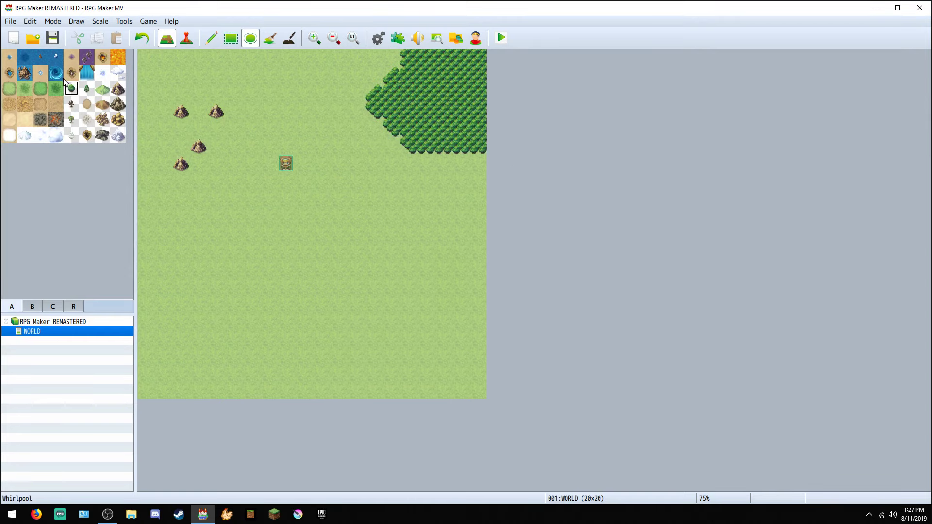
Fill the map's bottom eight rows with sea water using a rectangle.
{"action": "left_click", "coordinate": [9, 58]}
{"action": "left_click", "coordinate": [231, 38]}
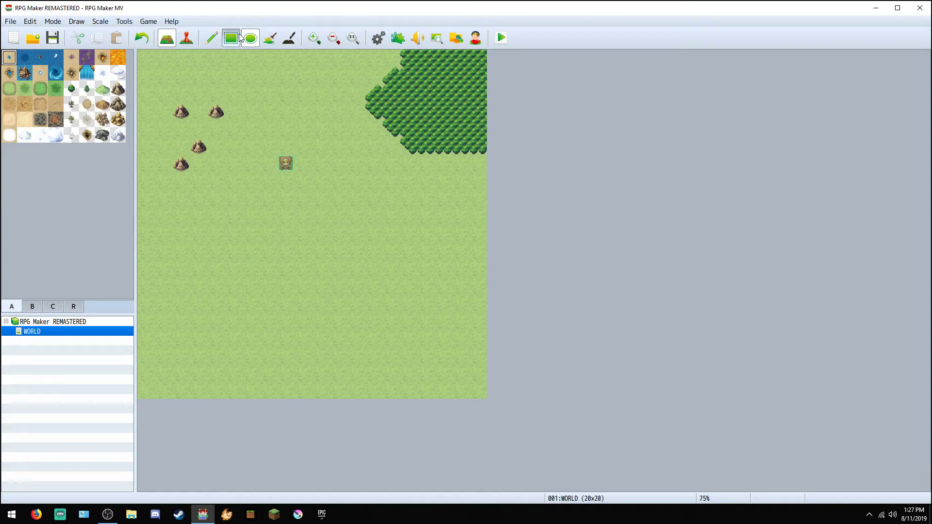
{"action": "mouse_move", "coordinate": [148, 275]}
{"action": "left_mouse_down"}
{"action": "mouse_move", "coordinate": [410, 321]}
{"action": "mouse_move", "coordinate": [544, 433]}
{"action": "left_mouse_up"}
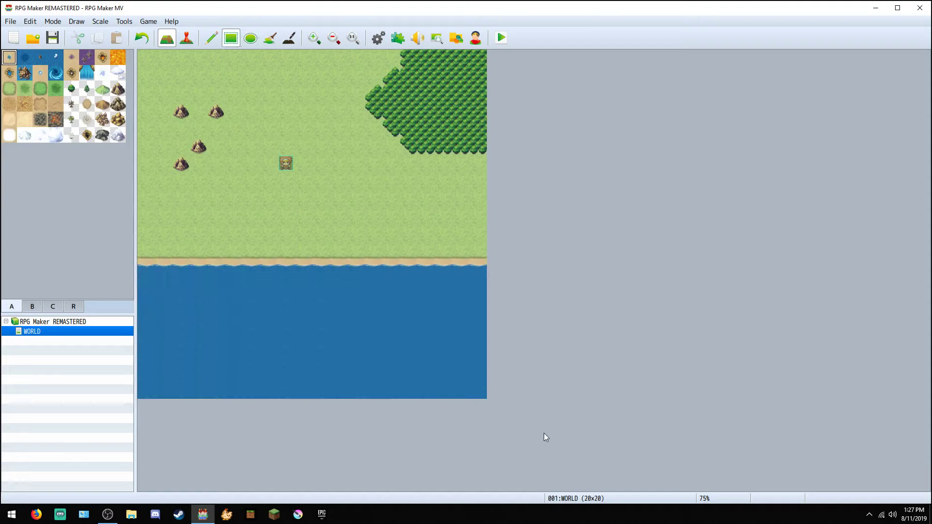
Carve a rounded bay into the middle of the coastline with a water ellipse and widen it on both sides.
{"action": "left_click", "coordinate": [250, 38]}
{"action": "left_click_drag", "start_coordinate": [251, 233], "coordinate": [374, 301]}
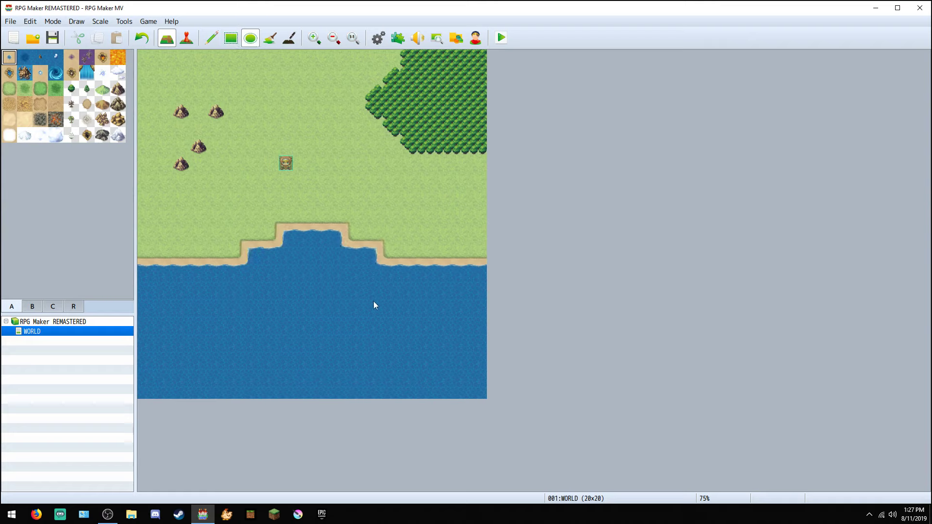
{"action": "left_click", "coordinate": [181, 251]}
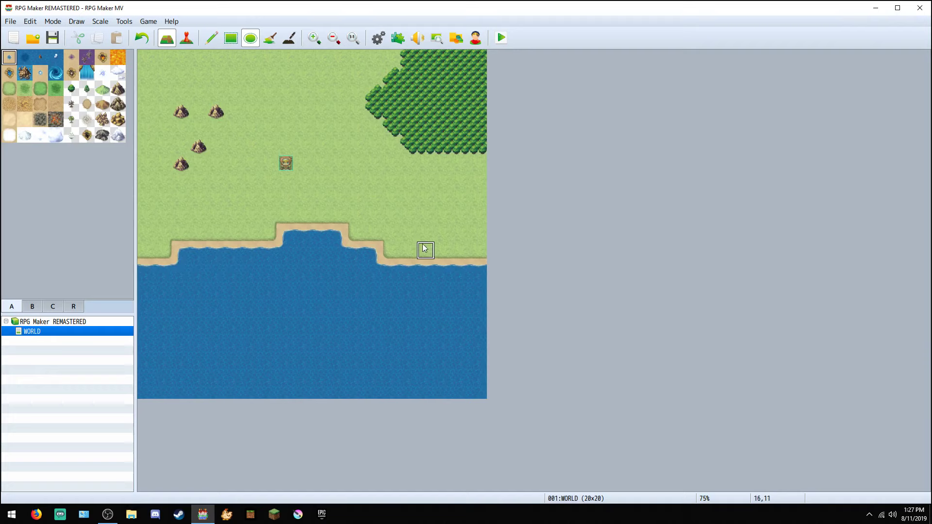
{"action": "left_click", "coordinate": [379, 258]}
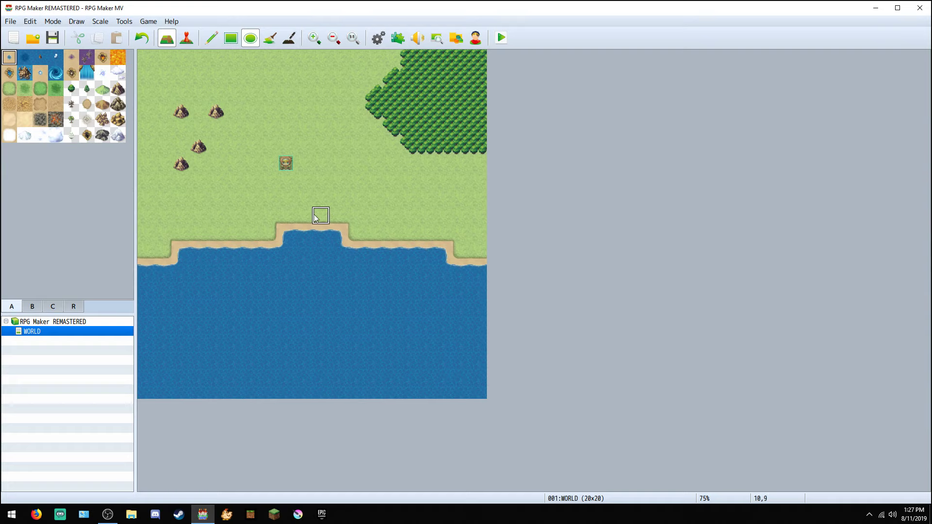
Extend the bay one tile row farther north with water ellipses and restore grass at its stepped right corner.
{"action": "left_click_drag", "start_coordinate": [298, 216], "coordinate": [254, 256]}
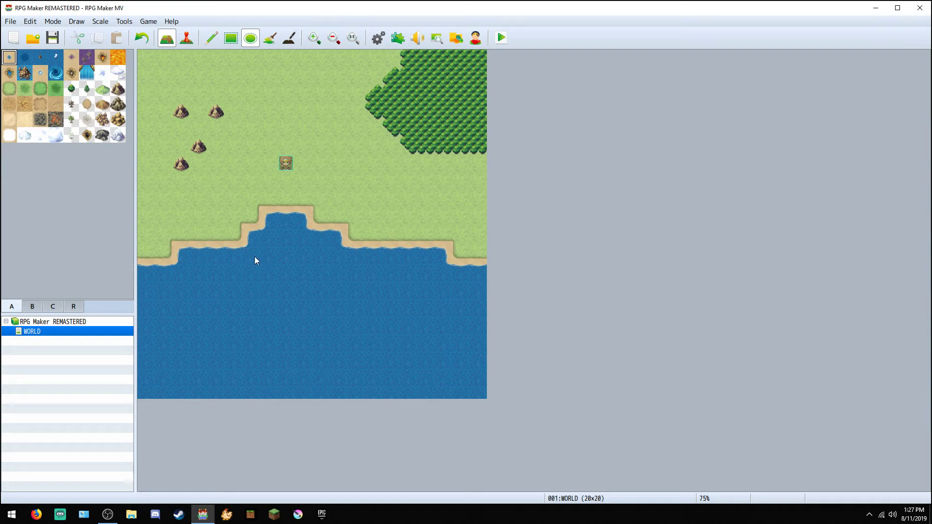
{"action": "left_click_drag", "start_coordinate": [359, 241], "coordinate": [377, 251]}
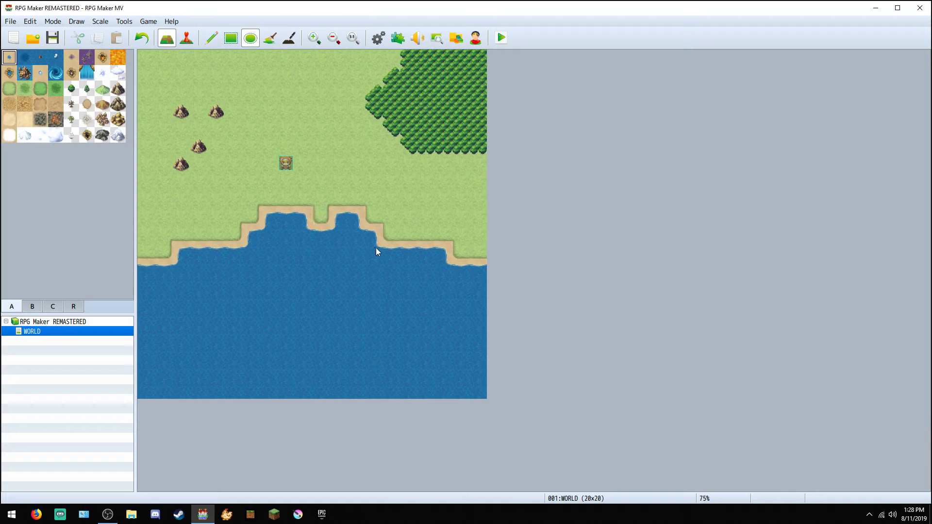
{"action": "key", "text": "ctrl+z"}
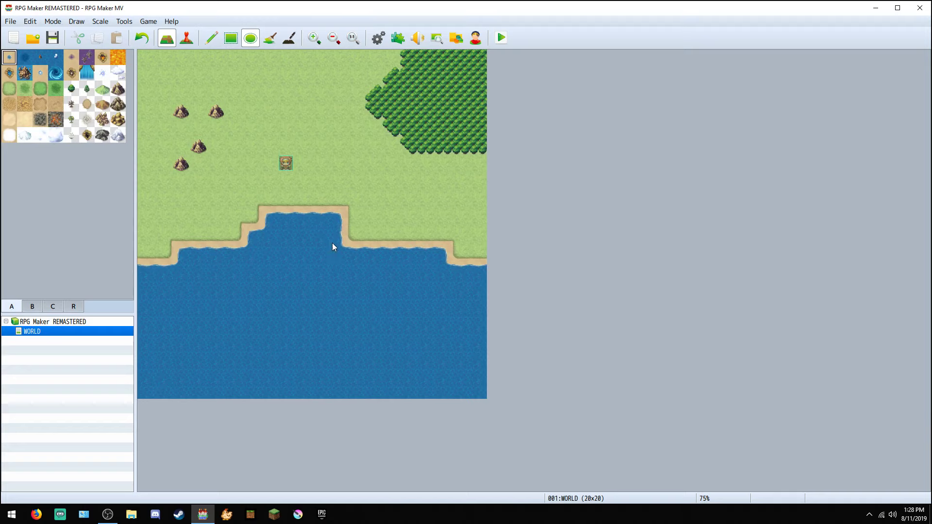
{"action": "left_click_drag", "start_coordinate": [319, 241], "coordinate": [360, 255]}
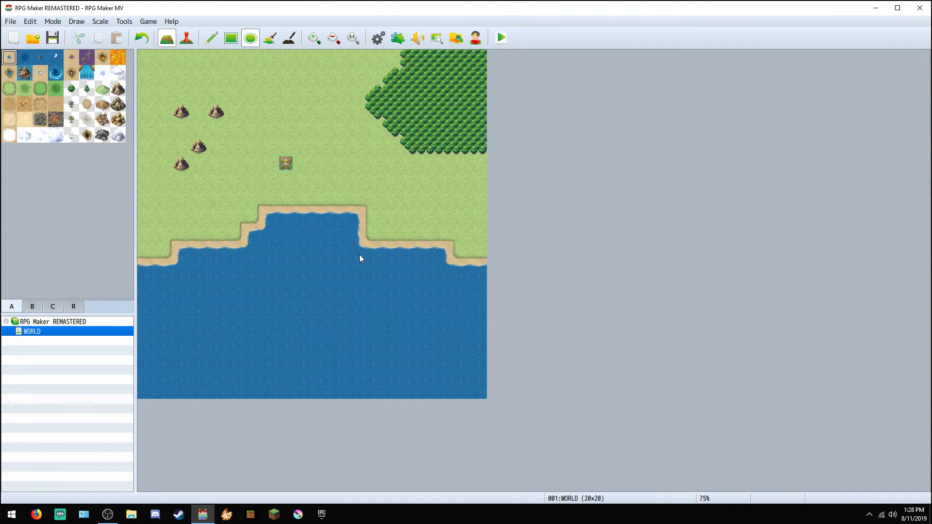
{"action": "right_click", "coordinate": [356, 184]}
{"action": "left_click", "coordinate": [349, 218]}
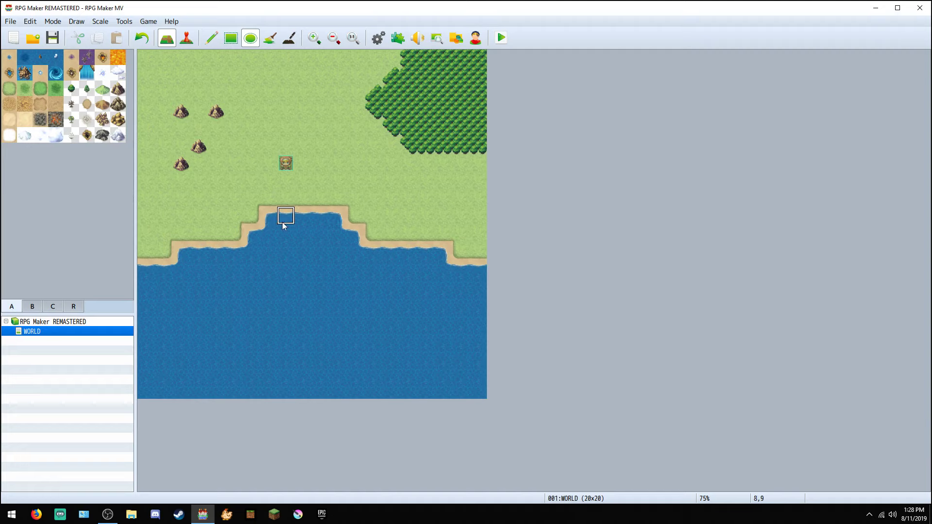
Try an ellipse of sea rocks and a poison swamp ellipse on the water south of the bay, and undo both.
{"action": "left_click", "coordinate": [41, 57]}
{"action": "left_click_drag", "start_coordinate": [215, 294], "coordinate": [421, 322]}
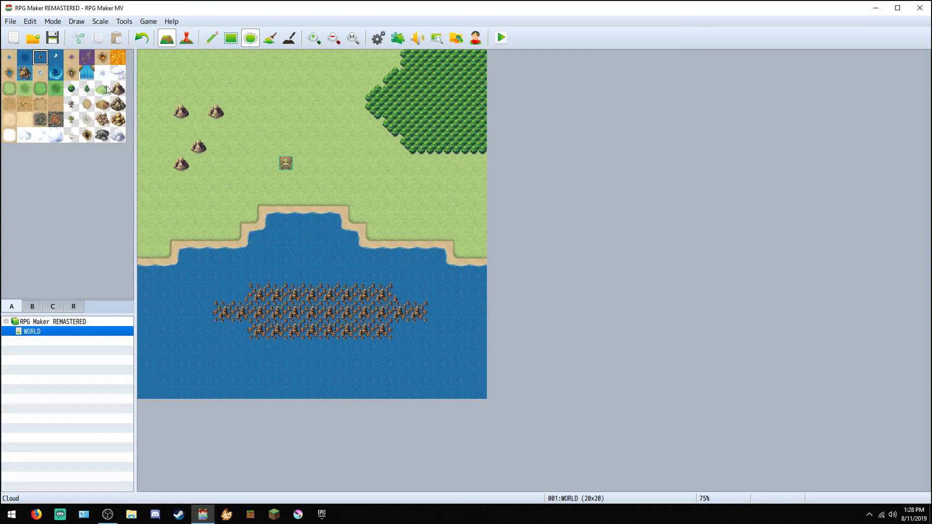
{"action": "left_click", "coordinate": [87, 57]}
{"action": "left_click_drag", "start_coordinate": [155, 294], "coordinate": [428, 305]}
{"action": "left_click", "coordinate": [141, 38]}
{"action": "left_click", "coordinate": [141, 37]}
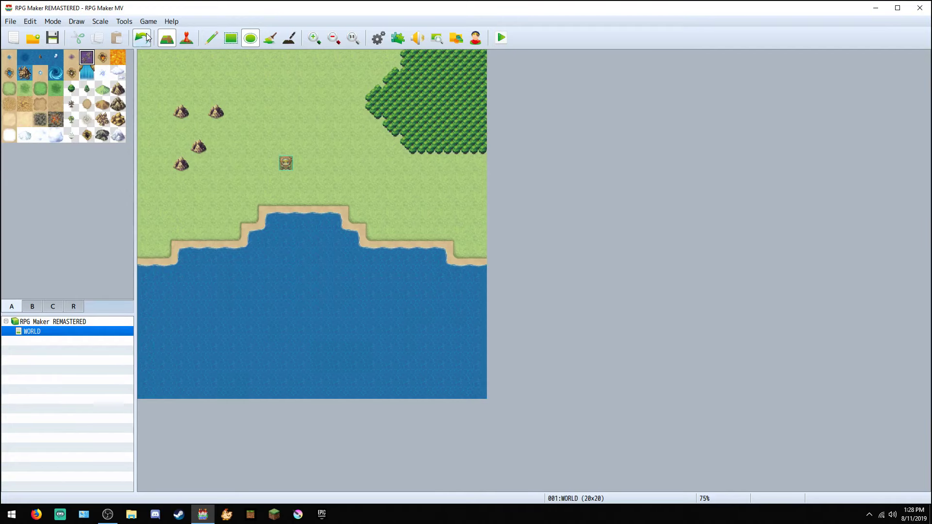
Try a waterfall strip along the bay's north shore and a rock-rimmed pit on the grassland, undoing each.
{"action": "left_click", "coordinate": [87, 72]}
{"action": "left_click_drag", "start_coordinate": [262, 213], "coordinate": [339, 227]}
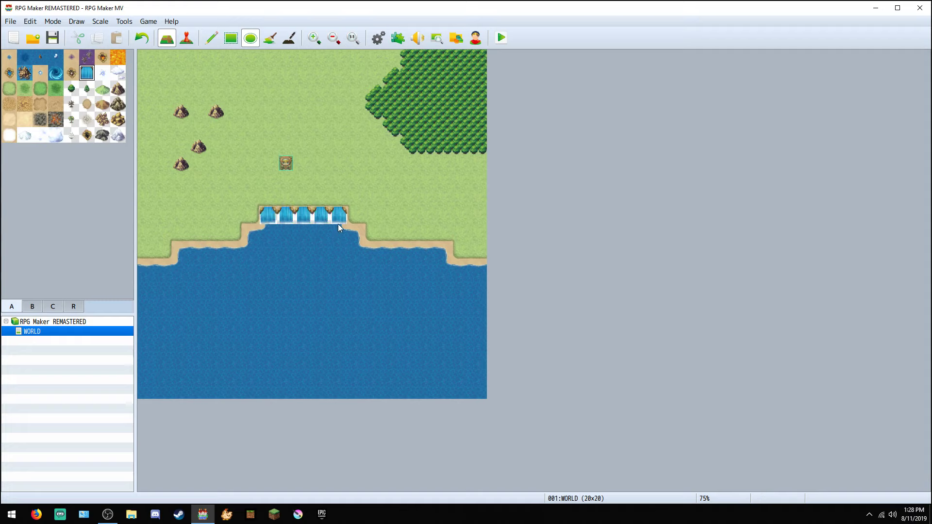
{"action": "left_click", "coordinate": [142, 38]}
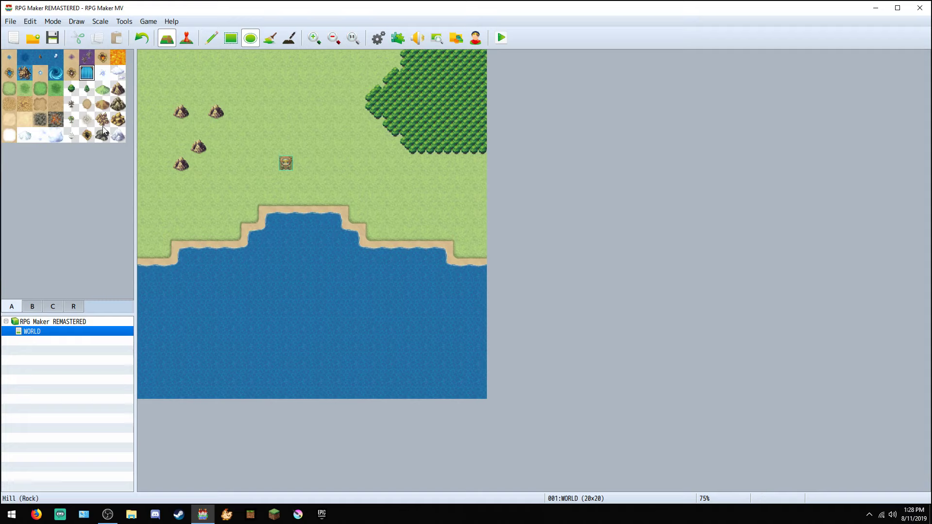
{"action": "left_click", "coordinate": [71, 72]}
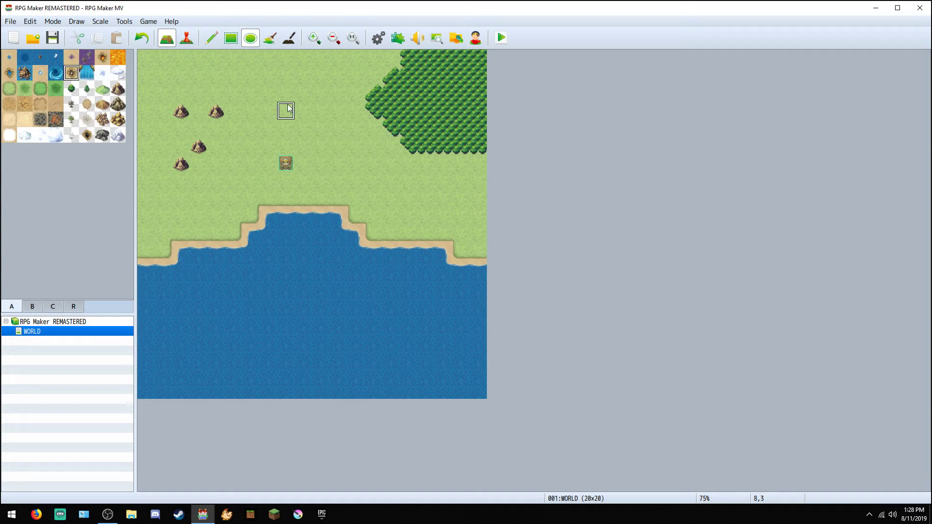
{"action": "mouse_move", "coordinate": [283, 109]}
{"action": "left_mouse_down"}
{"action": "mouse_move", "coordinate": [363, 192]}
{"action": "mouse_move", "coordinate": [423, 196]}
{"action": "mouse_move", "coordinate": [301, 106]}
{"action": "mouse_move", "coordinate": [367, 130]}
{"action": "mouse_move", "coordinate": [376, 268]}
{"action": "mouse_move", "coordinate": [253, 54]}
{"action": "mouse_move", "coordinate": [250, 97]}
{"action": "left_mouse_up"}
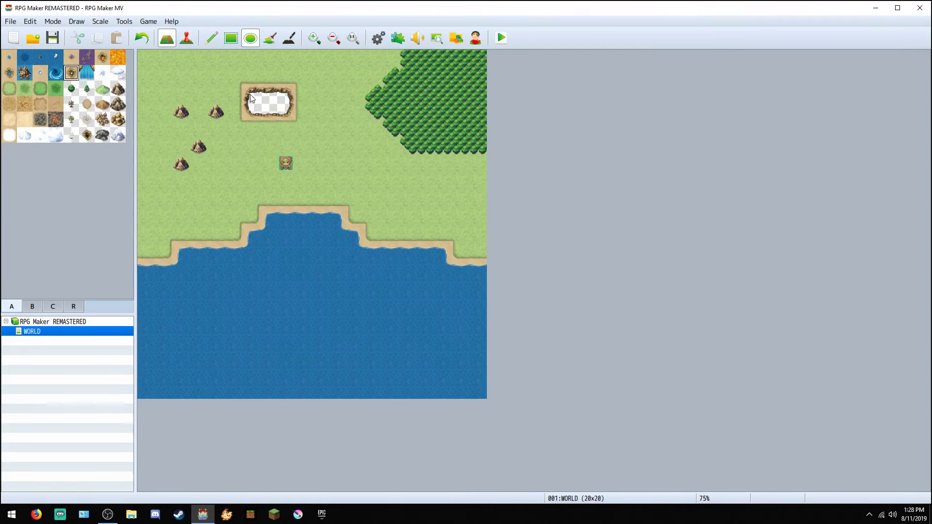
{"action": "left_click", "coordinate": [151, 39]}
Try a dirt road ellipse on the grass north of the mountains and undo it.
{"action": "left_click", "coordinate": [71, 88]}
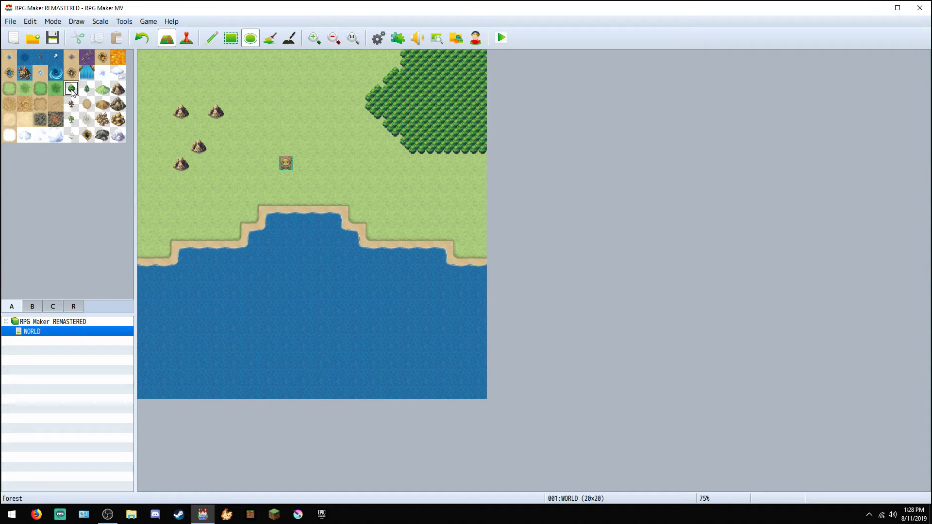
{"action": "left_click", "coordinate": [87, 104]}
{"action": "left_click_drag", "start_coordinate": [216, 90], "coordinate": [301, 82]}
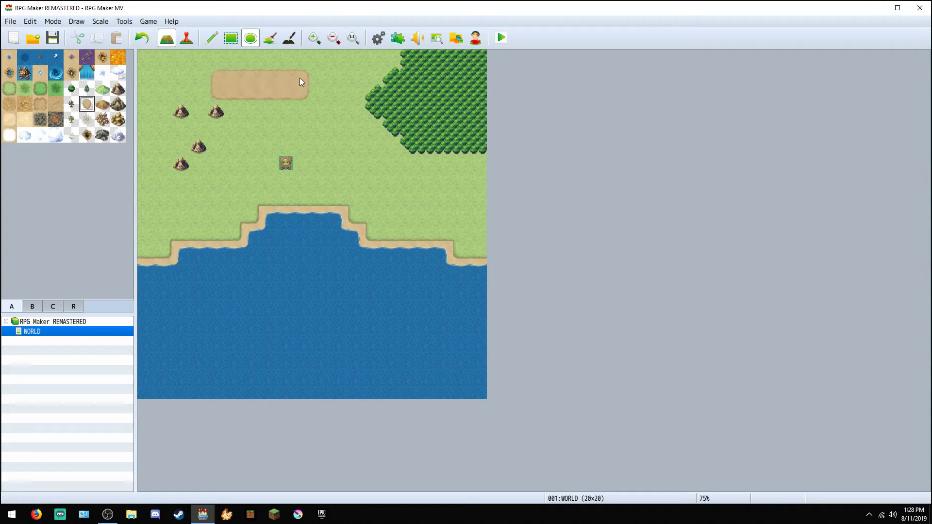
{"action": "left_click", "coordinate": [141, 39]}
Draw freehand dirt paths from around the player start, two to the west map edge and two to the east edge, one through the forest.
{"action": "left_click", "coordinate": [214, 42]}
{"action": "mouse_move", "coordinate": [286, 162]}
{"action": "left_mouse_down"}
{"action": "mouse_move", "coordinate": [285, 122]}
{"action": "mouse_move", "coordinate": [272, 104]}
{"action": "mouse_move", "coordinate": [205, 92]}
{"action": "left_mouse_up"}
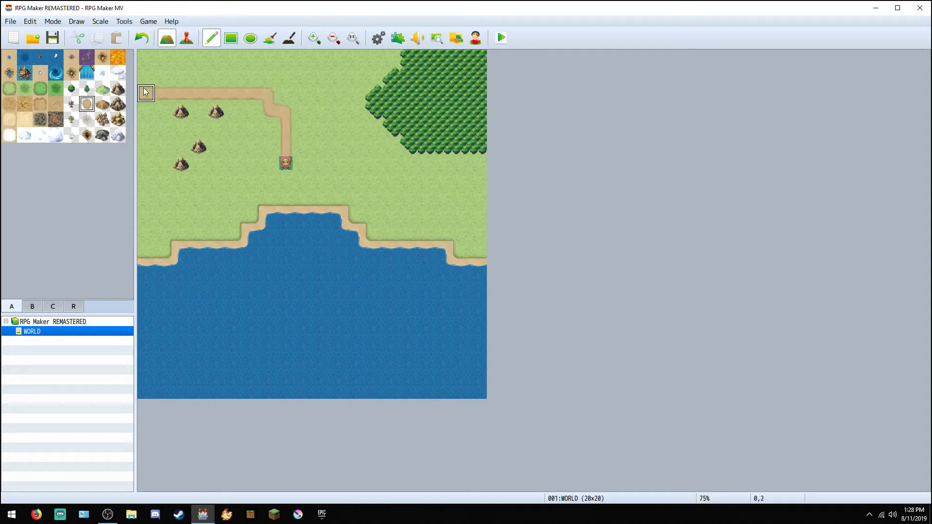
{"action": "mouse_move", "coordinate": [298, 128]}
{"action": "left_mouse_down"}
{"action": "mouse_move", "coordinate": [408, 116]}
{"action": "mouse_move", "coordinate": [435, 106]}
{"action": "mouse_move", "coordinate": [465, 74]}
{"action": "mouse_move", "coordinate": [481, 74]}
{"action": "left_mouse_up"}
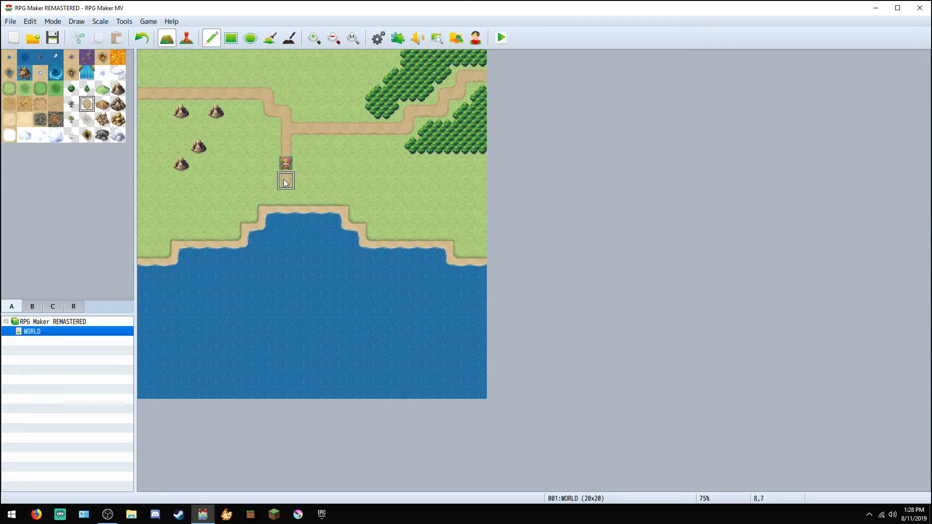
{"action": "mouse_move", "coordinate": [285, 183]}
{"action": "left_mouse_down"}
{"action": "mouse_move", "coordinate": [268, 181]}
{"action": "mouse_move", "coordinate": [216, 215]}
{"action": "mouse_move", "coordinate": [151, 217]}
{"action": "left_mouse_up"}
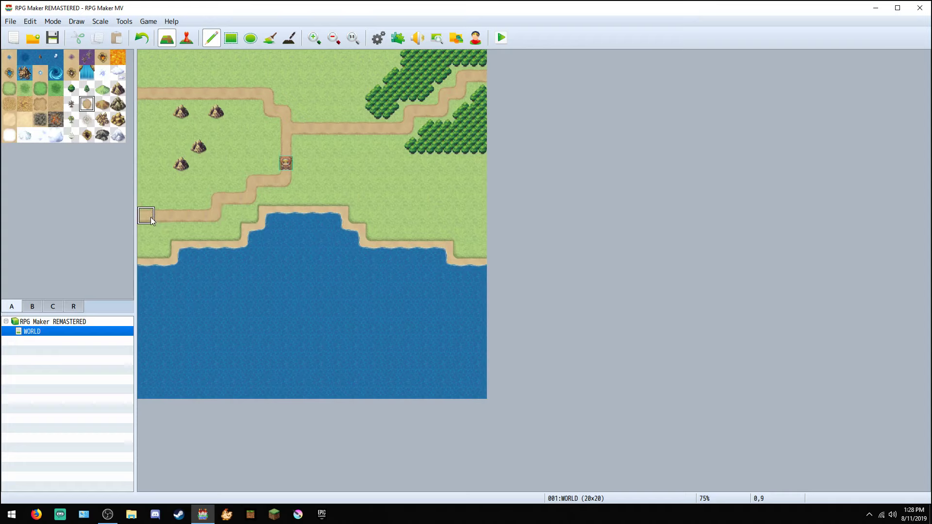
{"action": "mouse_move", "coordinate": [298, 163]}
{"action": "left_mouse_down"}
{"action": "mouse_move", "coordinate": [377, 164]}
{"action": "mouse_move", "coordinate": [375, 195]}
{"action": "mouse_move", "coordinate": [412, 212]}
{"action": "mouse_move", "coordinate": [374, 208]}
{"action": "mouse_move", "coordinate": [405, 212]}
{"action": "mouse_move", "coordinate": [413, 193]}
{"action": "mouse_move", "coordinate": [474, 217]}
{"action": "left_mouse_up"}
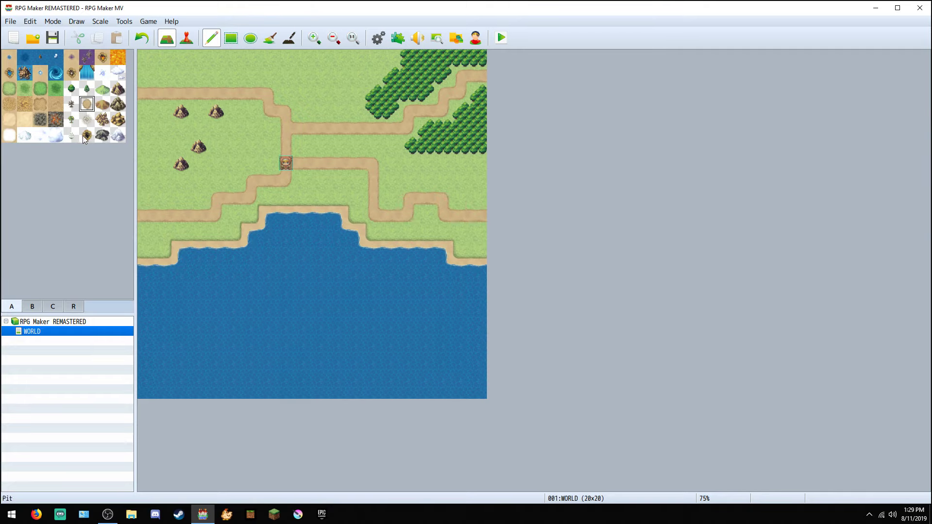
Fill two-row snow rectangles from the west map edge, one north and one south of the upper dirt path.
{"action": "left_click", "coordinate": [8, 136]}
{"action": "left_click_drag", "start_coordinate": [285, 57], "coordinate": [141, 74]}
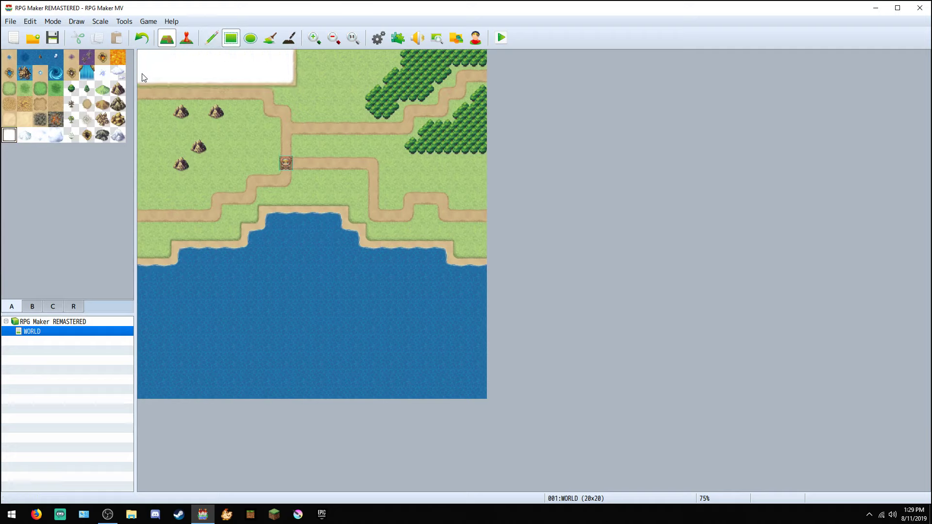
{"action": "left_click_drag", "start_coordinate": [145, 110], "coordinate": [273, 125]}
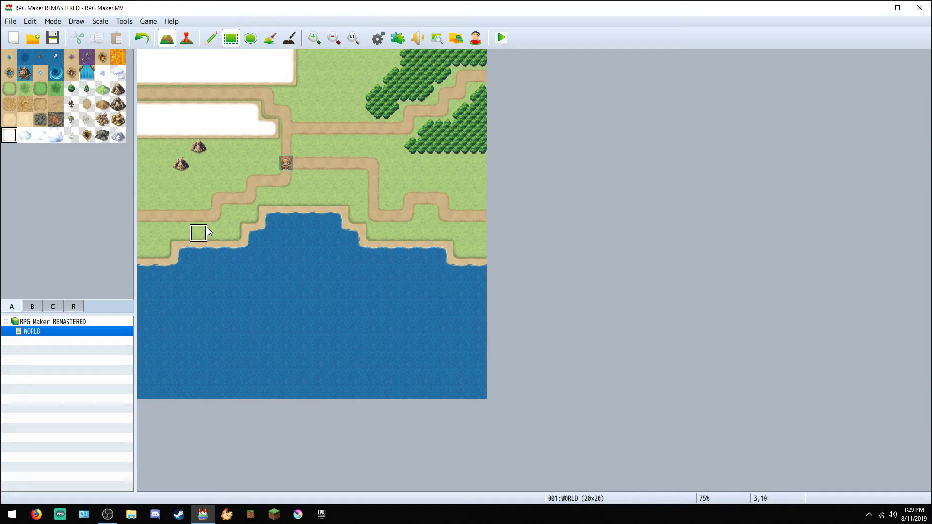
Draw a sand ellipse on the west coast and extend the lower dirt path across it to the map edge.
{"action": "left_click", "coordinate": [9, 119]}
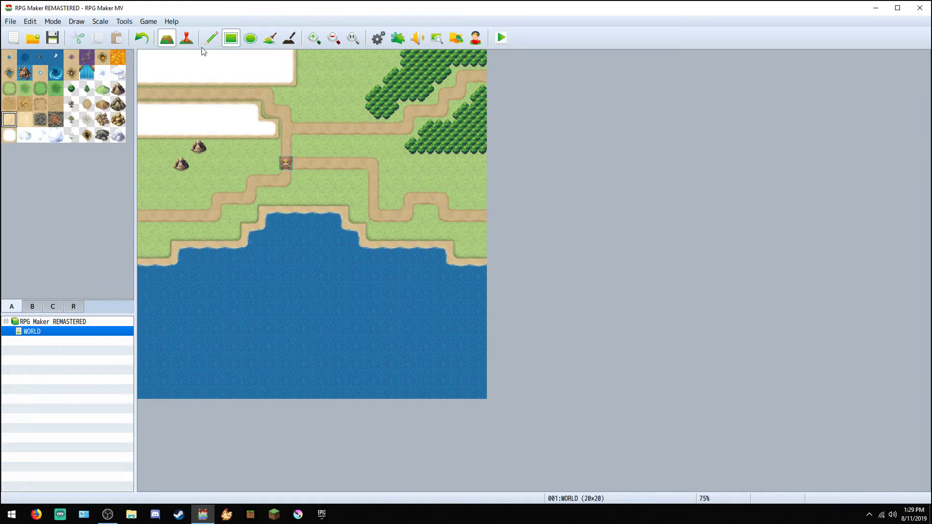
{"action": "left_click", "coordinate": [250, 38]}
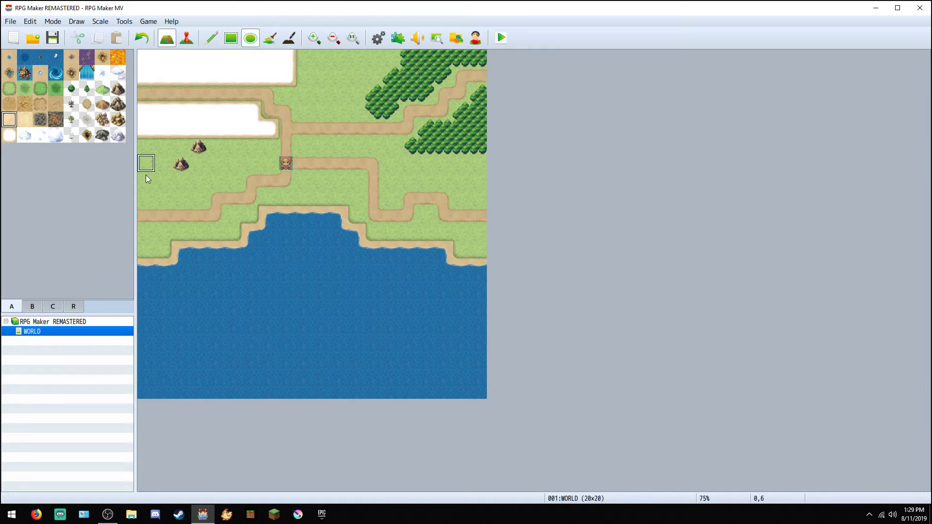
{"action": "left_click_drag", "start_coordinate": [145, 175], "coordinate": [185, 270]}
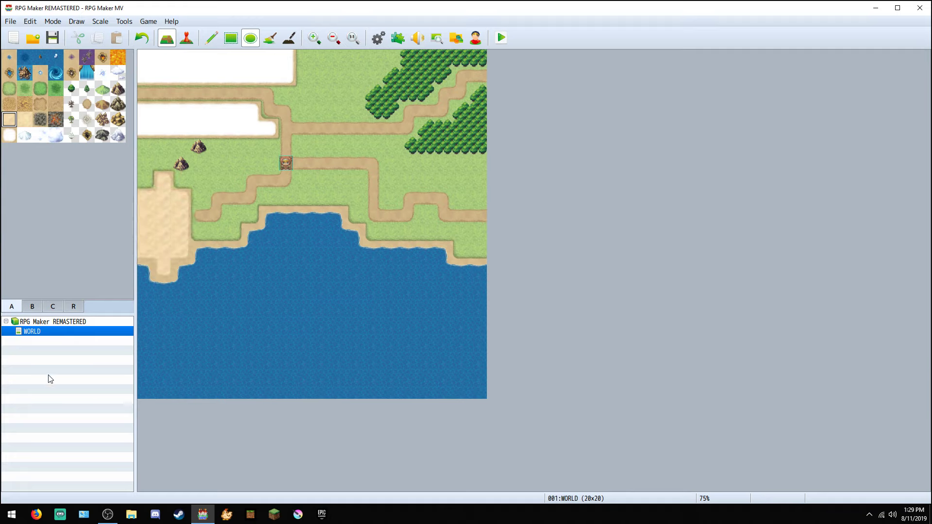
{"action": "left_click", "coordinate": [87, 104]}
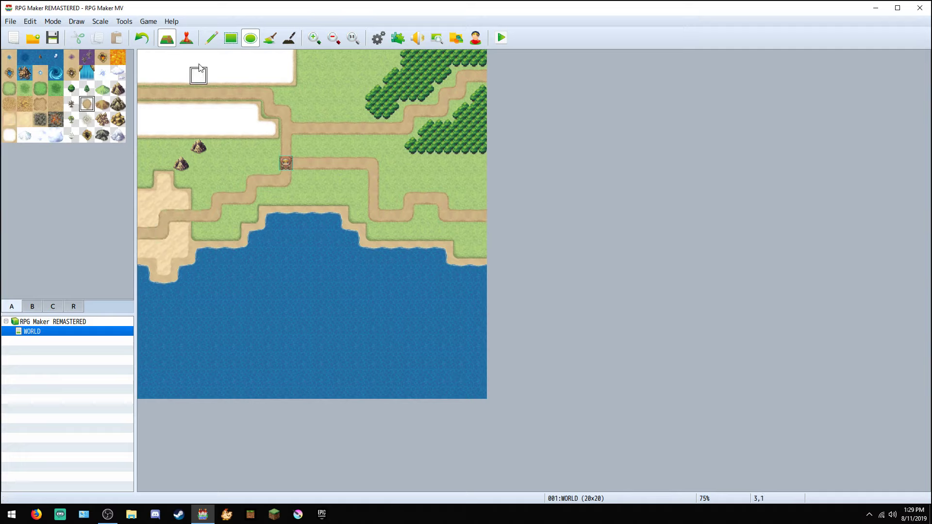
Place five single snowy mountains with the pencil, three on the northern snow area and two on the southern one.
{"action": "left_click", "coordinate": [211, 40]}
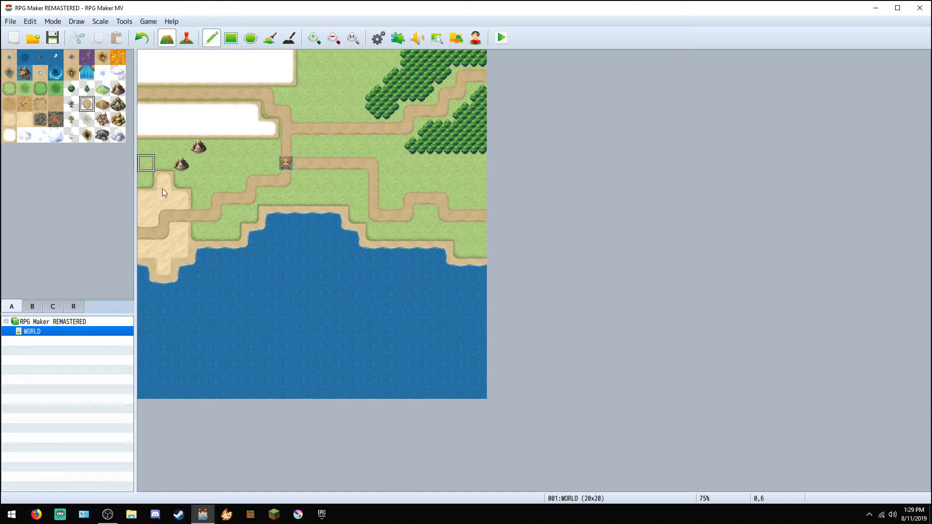
{"action": "left_click", "coordinate": [118, 135]}
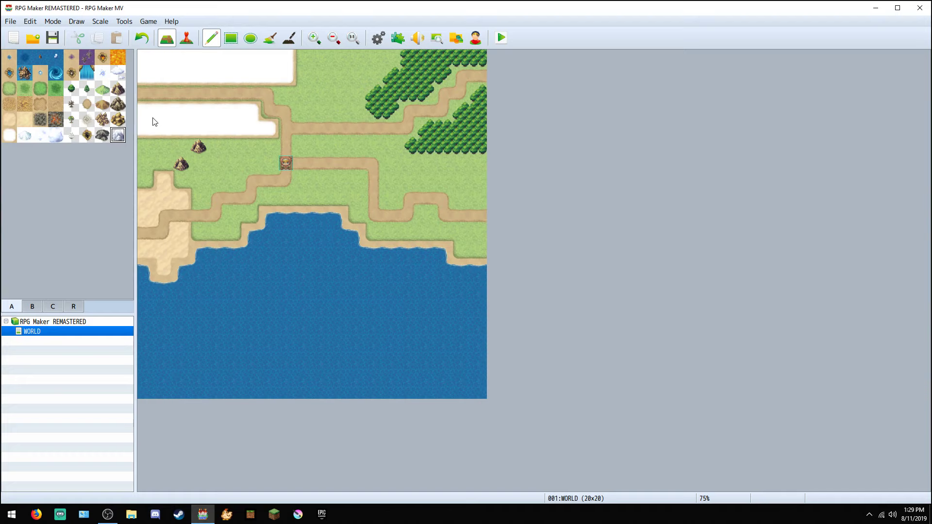
{"action": "left_click", "coordinate": [164, 59]}
{"action": "left_click", "coordinate": [198, 76]}
{"action": "left_click", "coordinate": [190, 129]}
{"action": "left_click", "coordinate": [216, 112]}
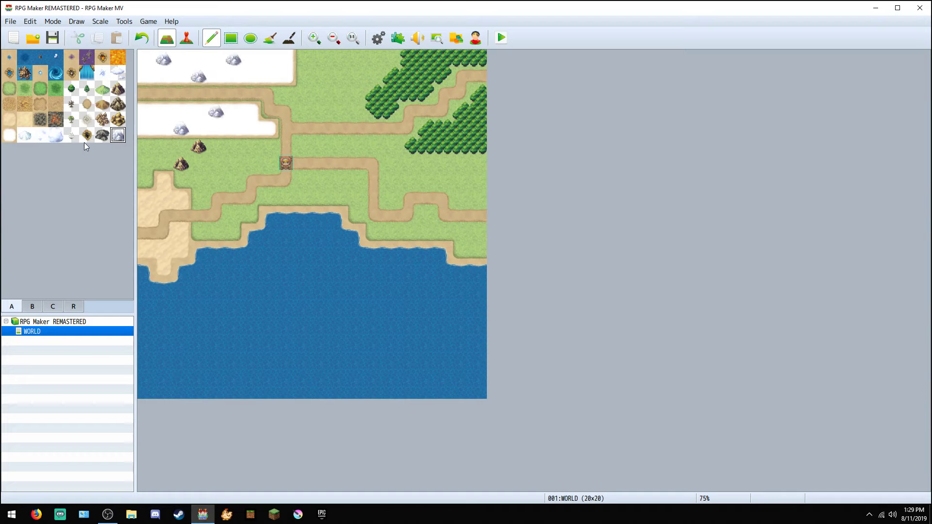
Try a green hill on the path in the sand, undo it and place one at the sand's northwest edge instead.
{"action": "left_click", "coordinate": [102, 104]}
{"action": "left_click", "coordinate": [102, 88]}
{"action": "left_click", "coordinate": [163, 216]}
{"action": "left_click", "coordinate": [142, 38]}
{"action": "left_click", "coordinate": [146, 198]}
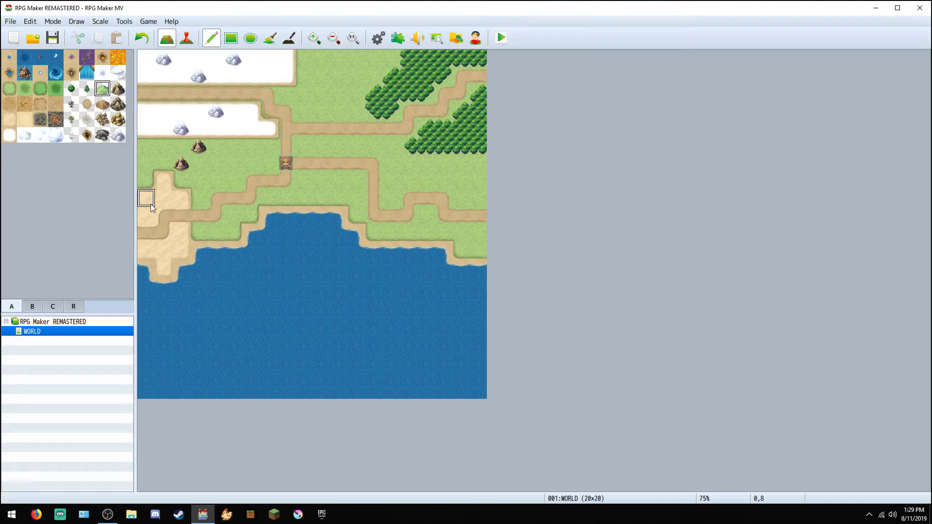
Place a Hill (Dirt) tile on the sand area's east side, just south of the path.
{"action": "left_click", "coordinate": [101, 104]}
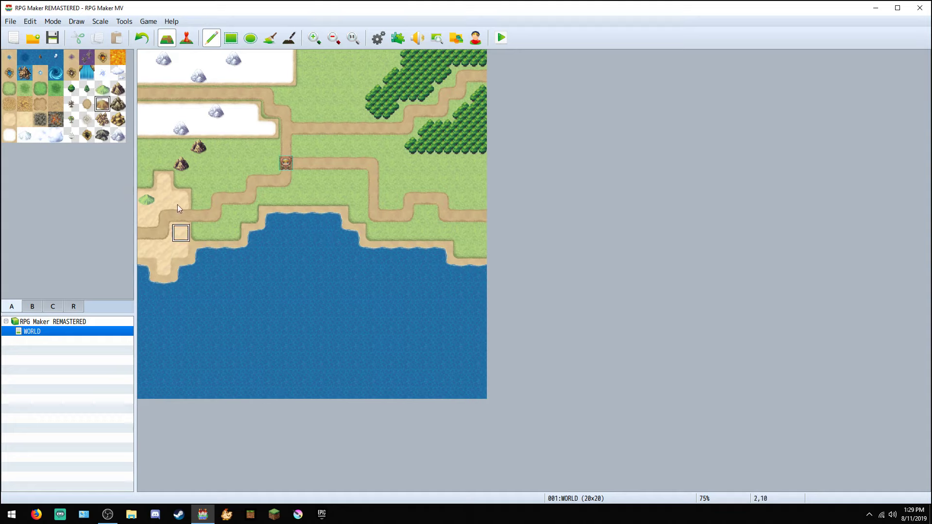
{"action": "left_click", "coordinate": [102, 88]}
{"action": "left_click", "coordinate": [102, 104]}
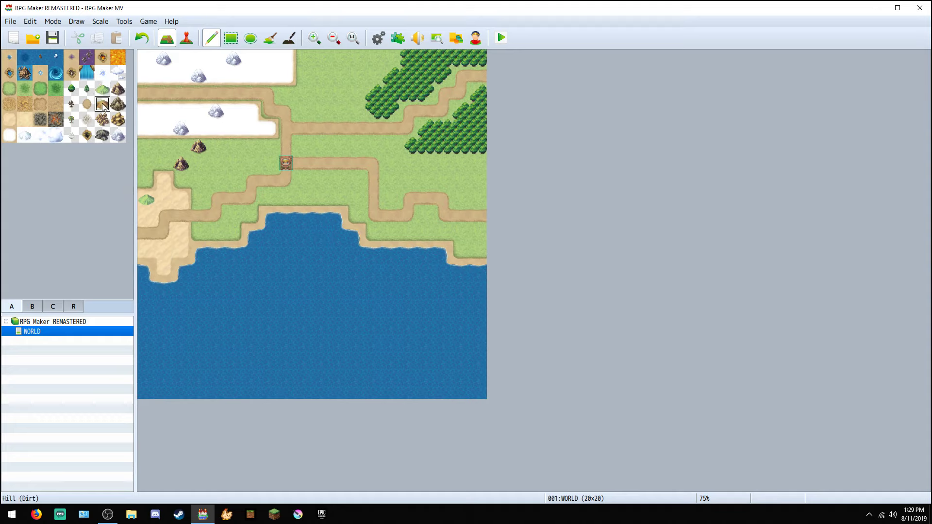
{"action": "left_click", "coordinate": [180, 234]}
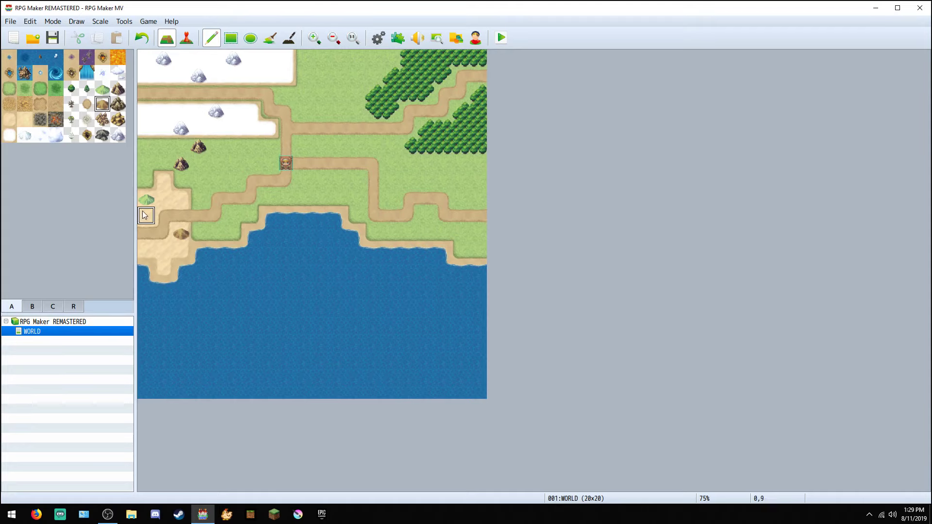
Place a yellow rock mountain on the sand area's northern tip and replace the green hill with a rock hill.
{"action": "left_click", "coordinate": [112, 121]}
{"action": "left_click", "coordinate": [163, 182]}
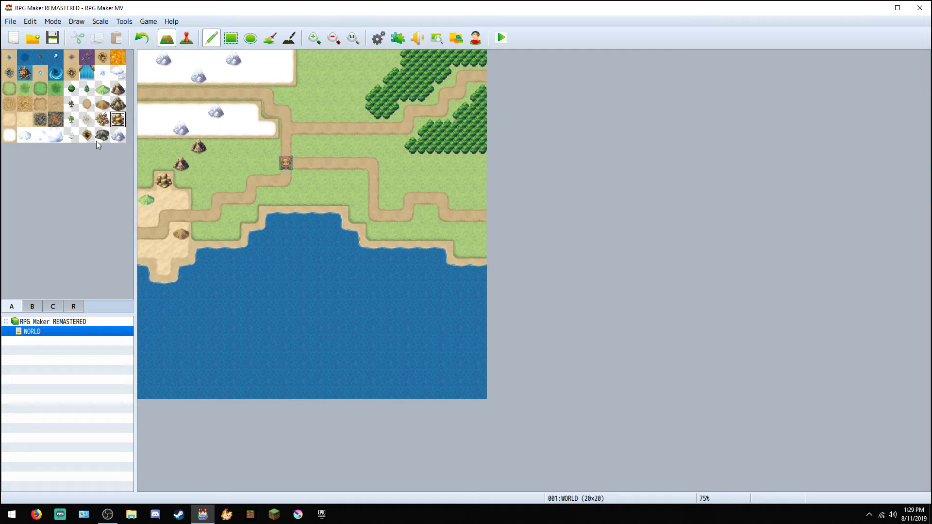
{"action": "left_click", "coordinate": [102, 120]}
{"action": "left_click", "coordinate": [146, 197]}
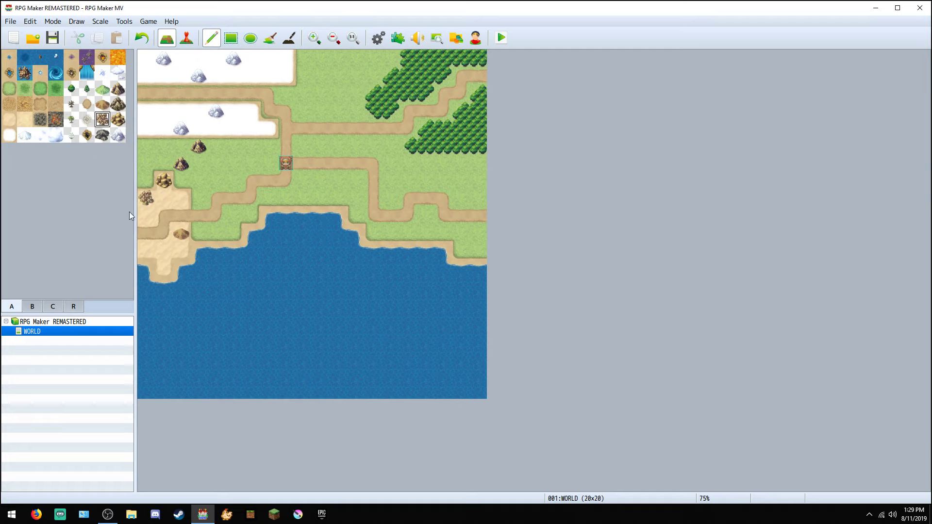
Paint three gray stone ground tiles north of the path in the sand and plant two trees along its southern shore.
{"action": "left_click", "coordinate": [87, 119]}
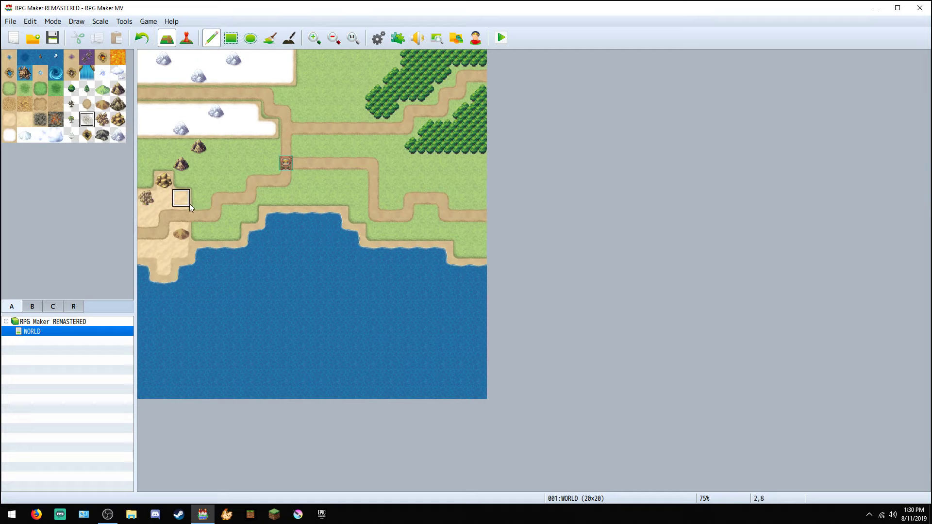
{"action": "left_click_drag", "start_coordinate": [164, 198], "coordinate": [181, 199]}
{"action": "left_click", "coordinate": [146, 216]}
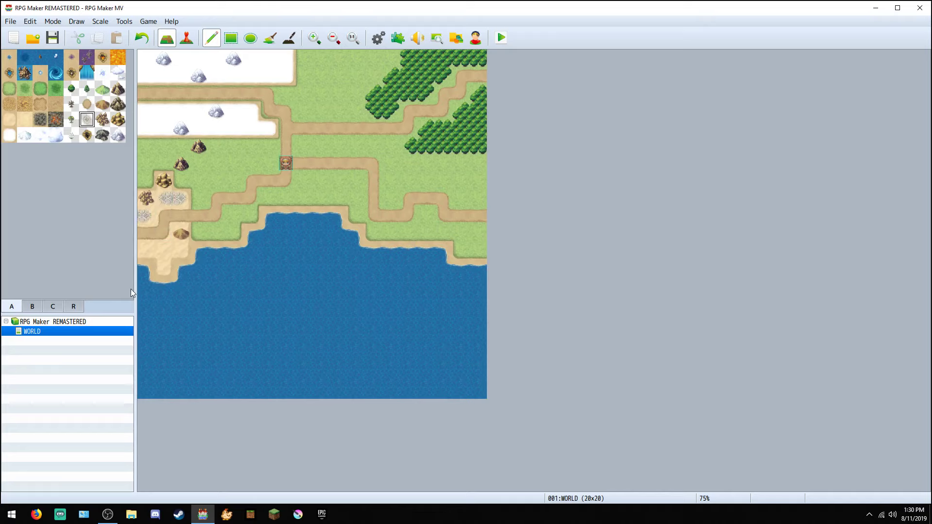
{"action": "left_click", "coordinate": [71, 120]}
{"action": "left_click", "coordinate": [164, 267]}
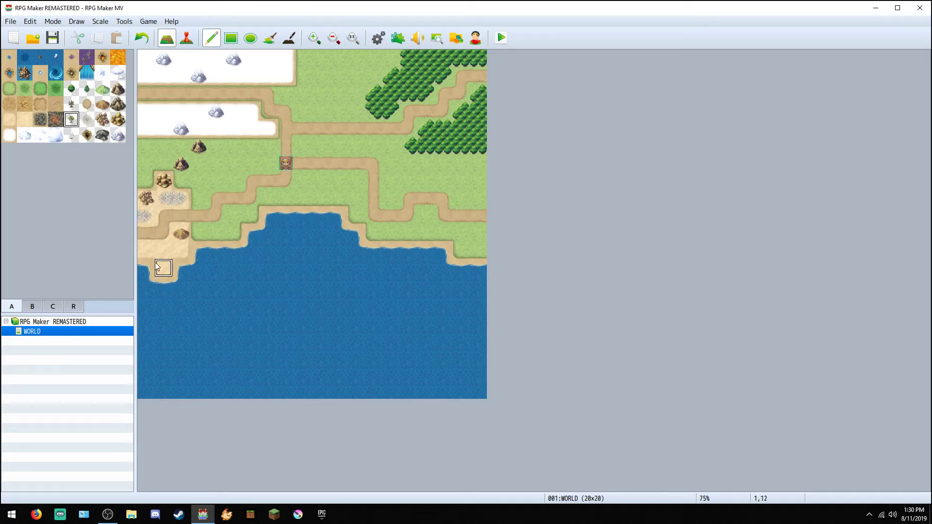
{"action": "left_click", "coordinate": [146, 251]}
Place a large two-by-two yellow rock mountain from tileset B on the grass southeast of the small mountains.
{"action": "left_click", "coordinate": [33, 307]}
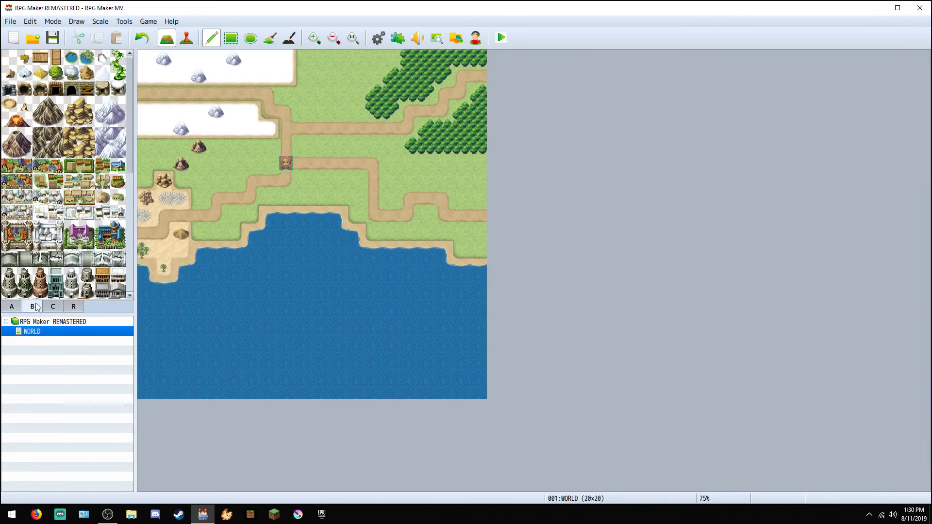
{"action": "scroll", "coordinate": [73, 188], "scroll_direction": "down", "scroll_amount": 3}
{"action": "scroll", "coordinate": [73, 188], "scroll_direction": "up", "scroll_amount": 4}
{"action": "left_click", "coordinate": [72, 109]}
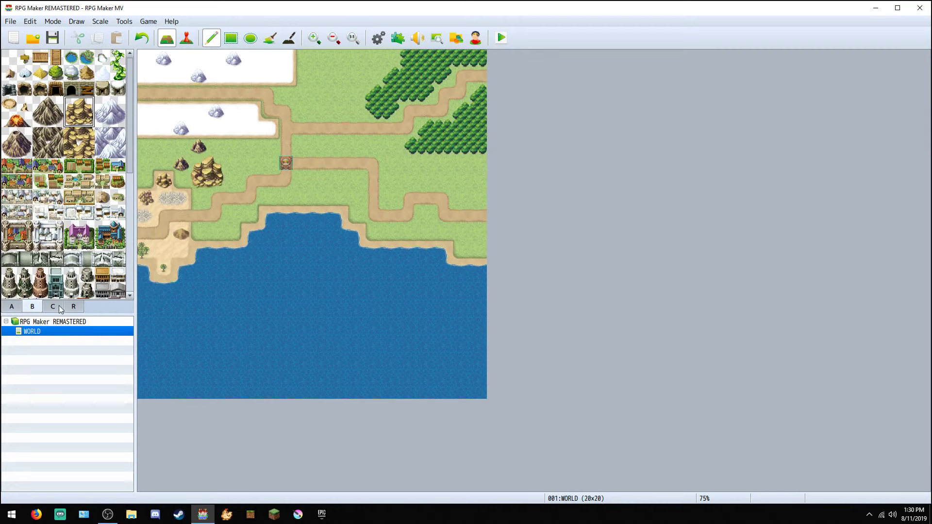
Place a two-tile town at the north map edge beside the forest and a snowy tree on the northern snow area.
{"action": "left_click", "coordinate": [17, 166]}
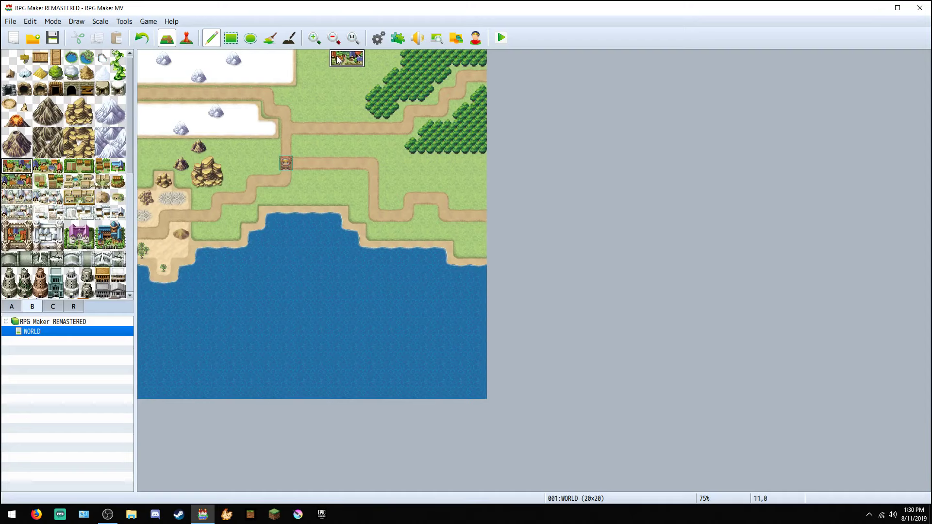
{"action": "left_click", "coordinate": [338, 59]}
{"action": "left_click", "coordinate": [71, 72]}
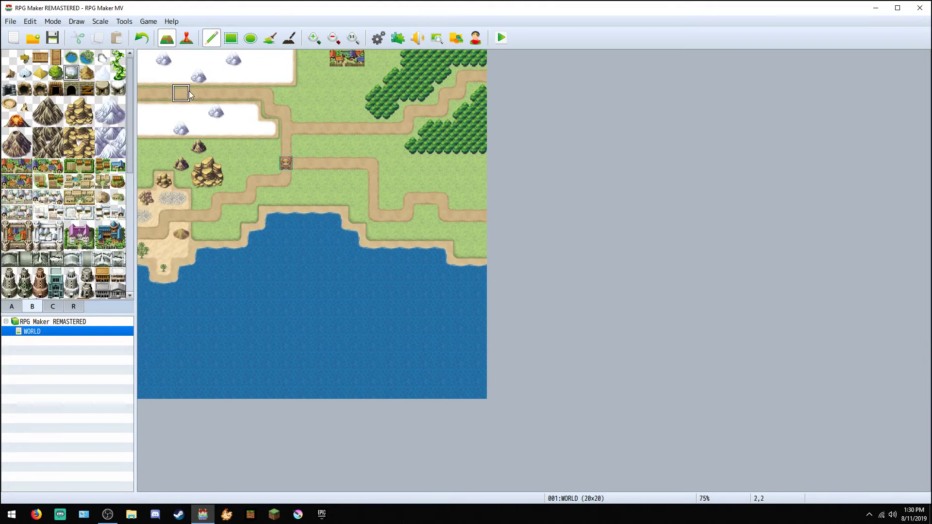
{"action": "left_click", "coordinate": [181, 75]}
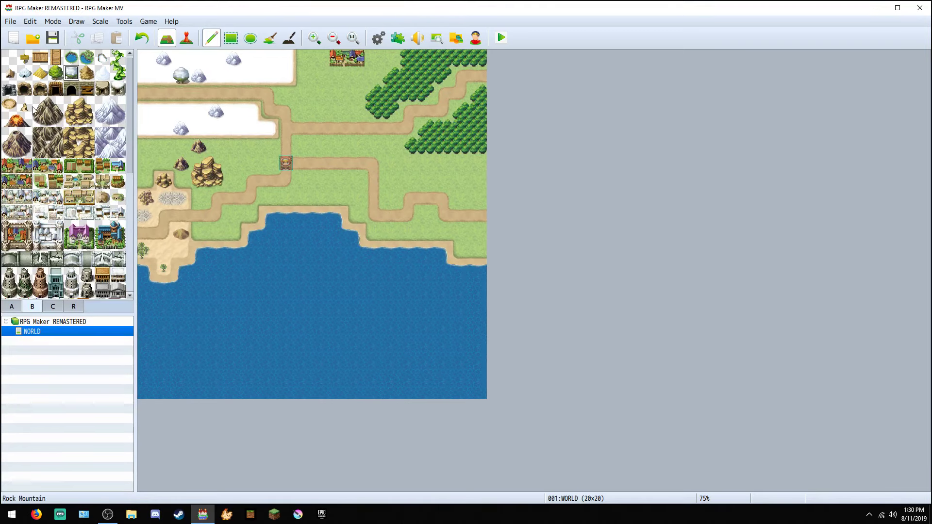
Place a large volcano south of the eastern forest and top it with Volcano Crater (Lava).
{"action": "left_click", "coordinate": [9, 149]}
{"action": "left_click", "coordinate": [403, 169]}
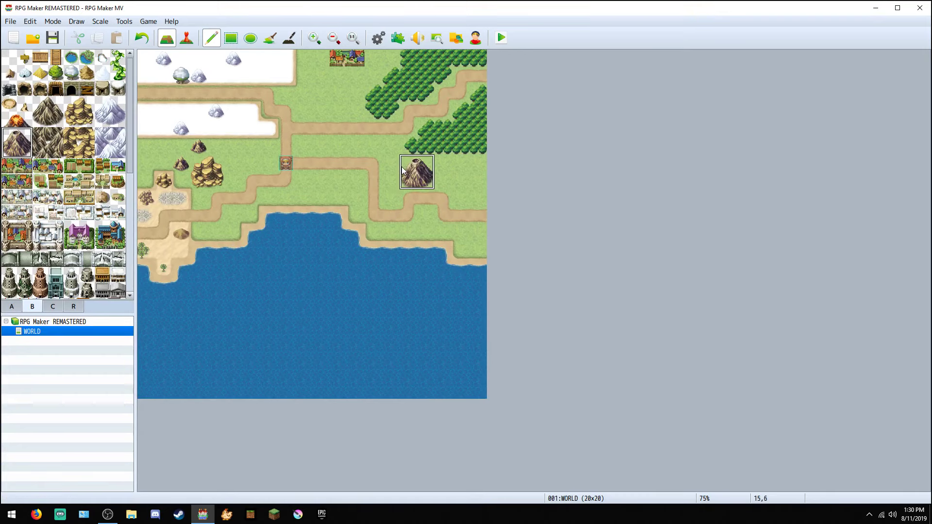
{"action": "left_click", "coordinate": [17, 120]}
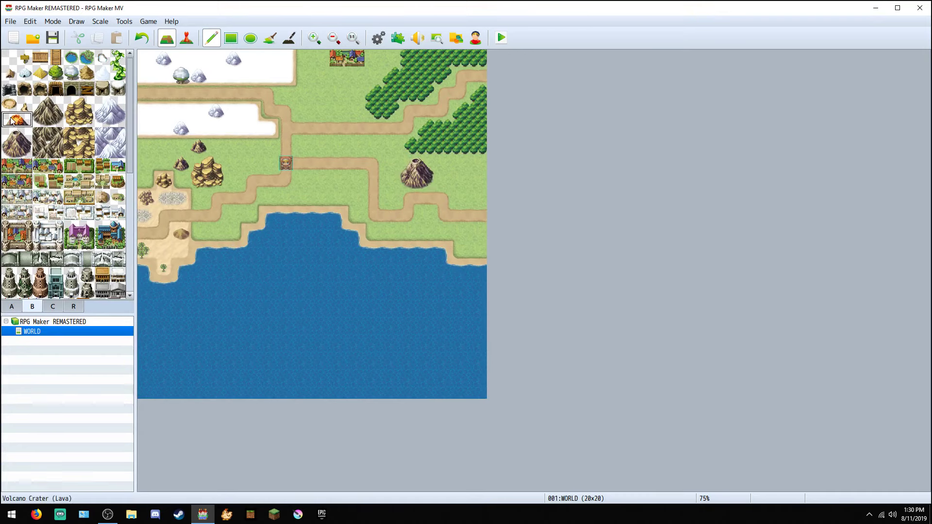
{"action": "left_click", "coordinate": [411, 187]}
Place a House (Desert) on the sand south of the dirt hill and choose the two-tile Tower A for placement.
{"action": "left_click", "coordinate": [118, 197]}
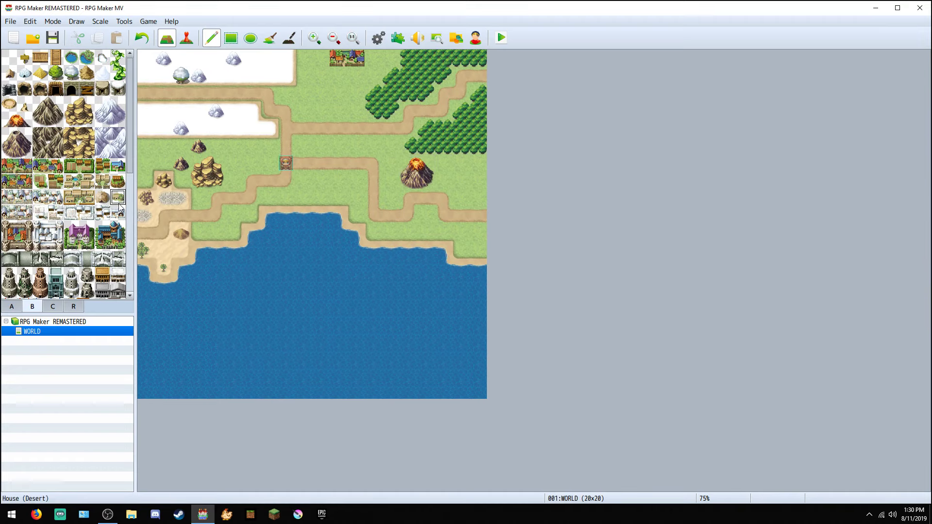
{"action": "left_click", "coordinate": [182, 251]}
{"action": "left_click_drag", "start_coordinate": [10, 275], "coordinate": [11, 291]}
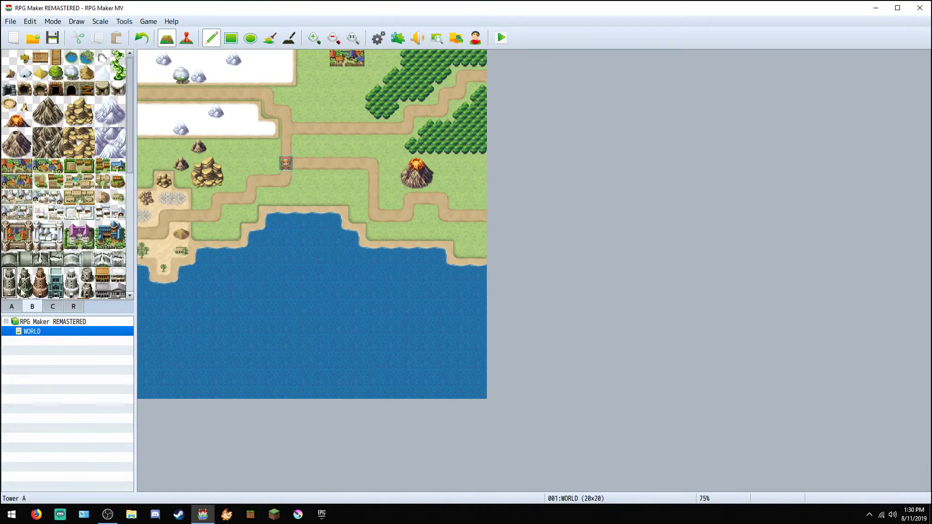